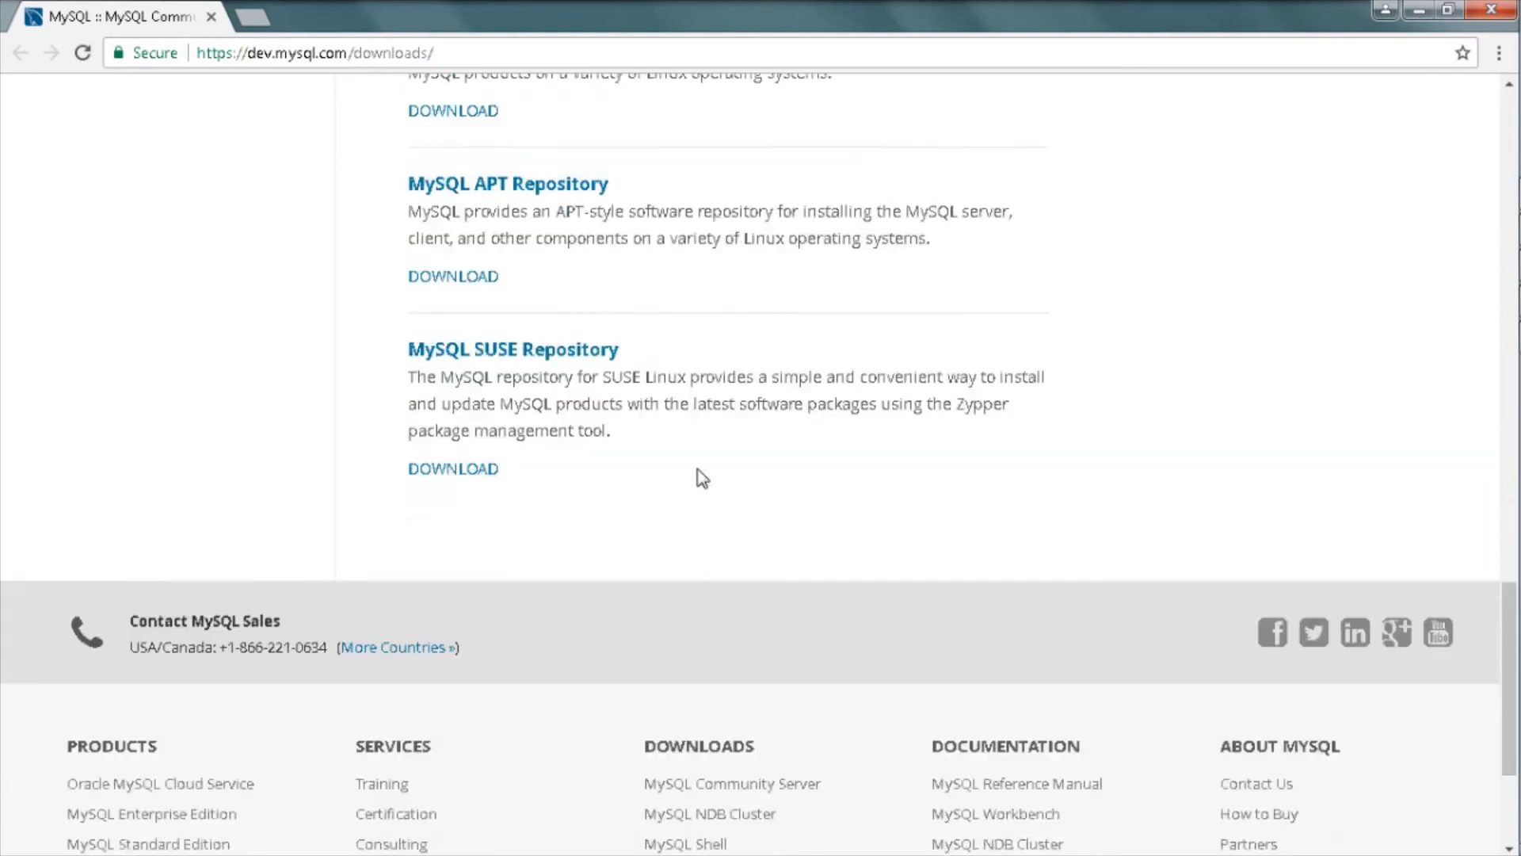
Step: Go from the MySQL Community Server section to the MySQL Installer download page
scroll(699, 476, "up", 20)
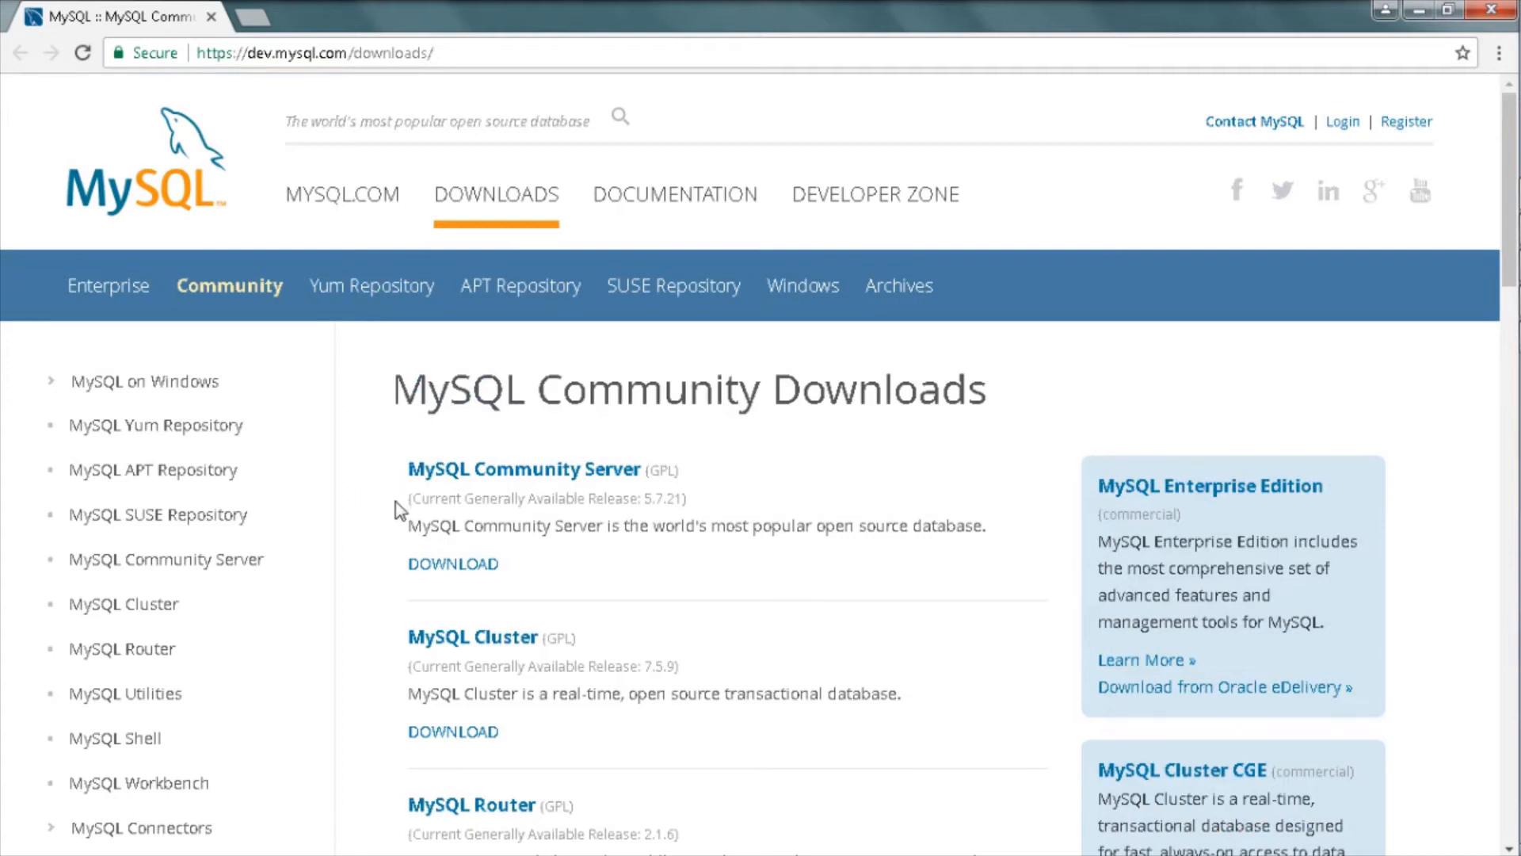
left_click_drag(402, 501, 652, 504)
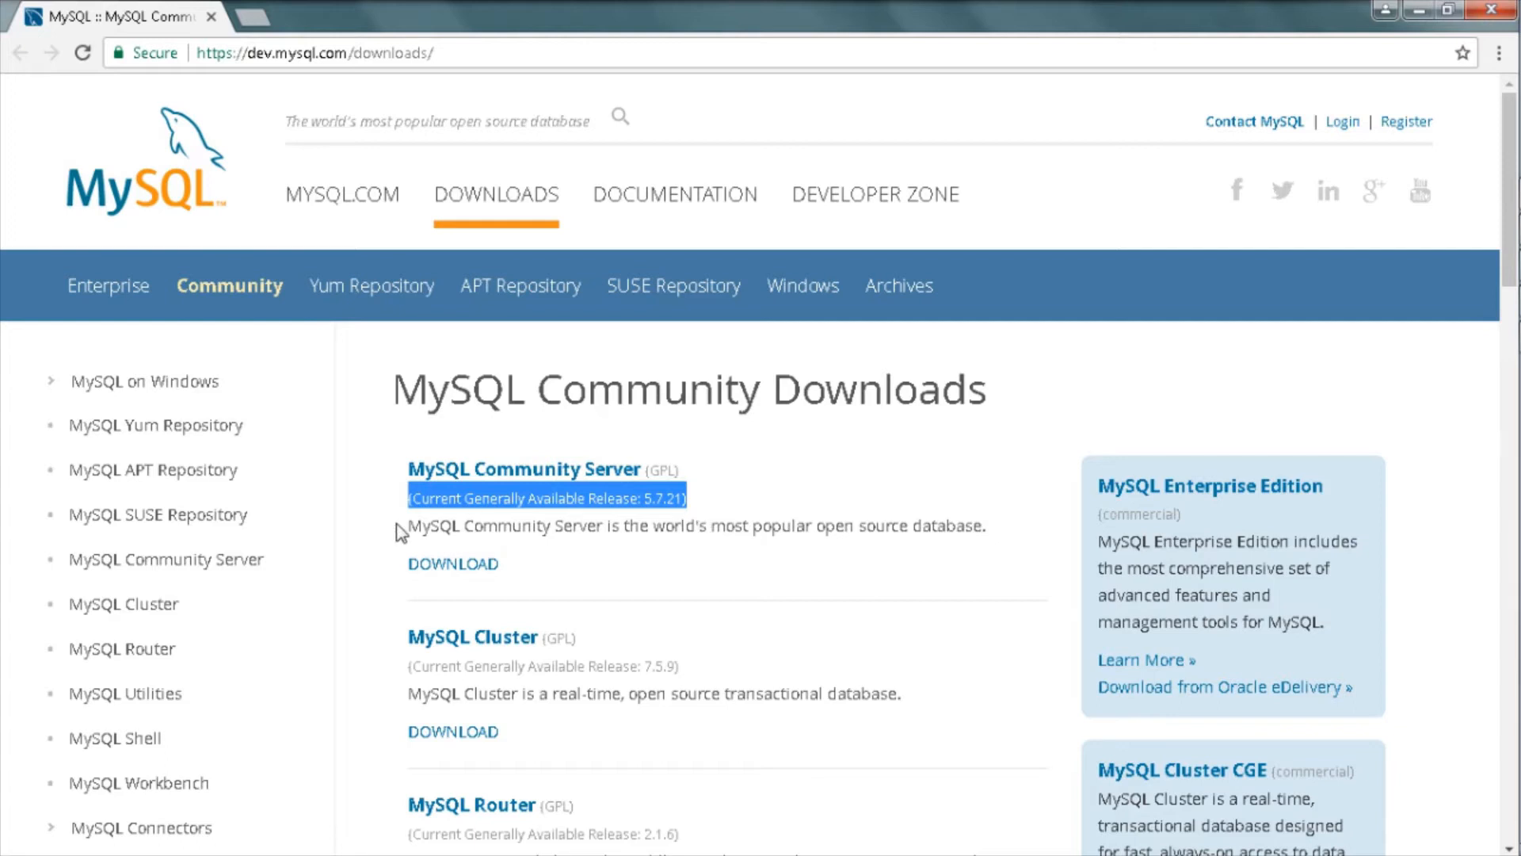
left_click_drag(398, 530, 1028, 533)
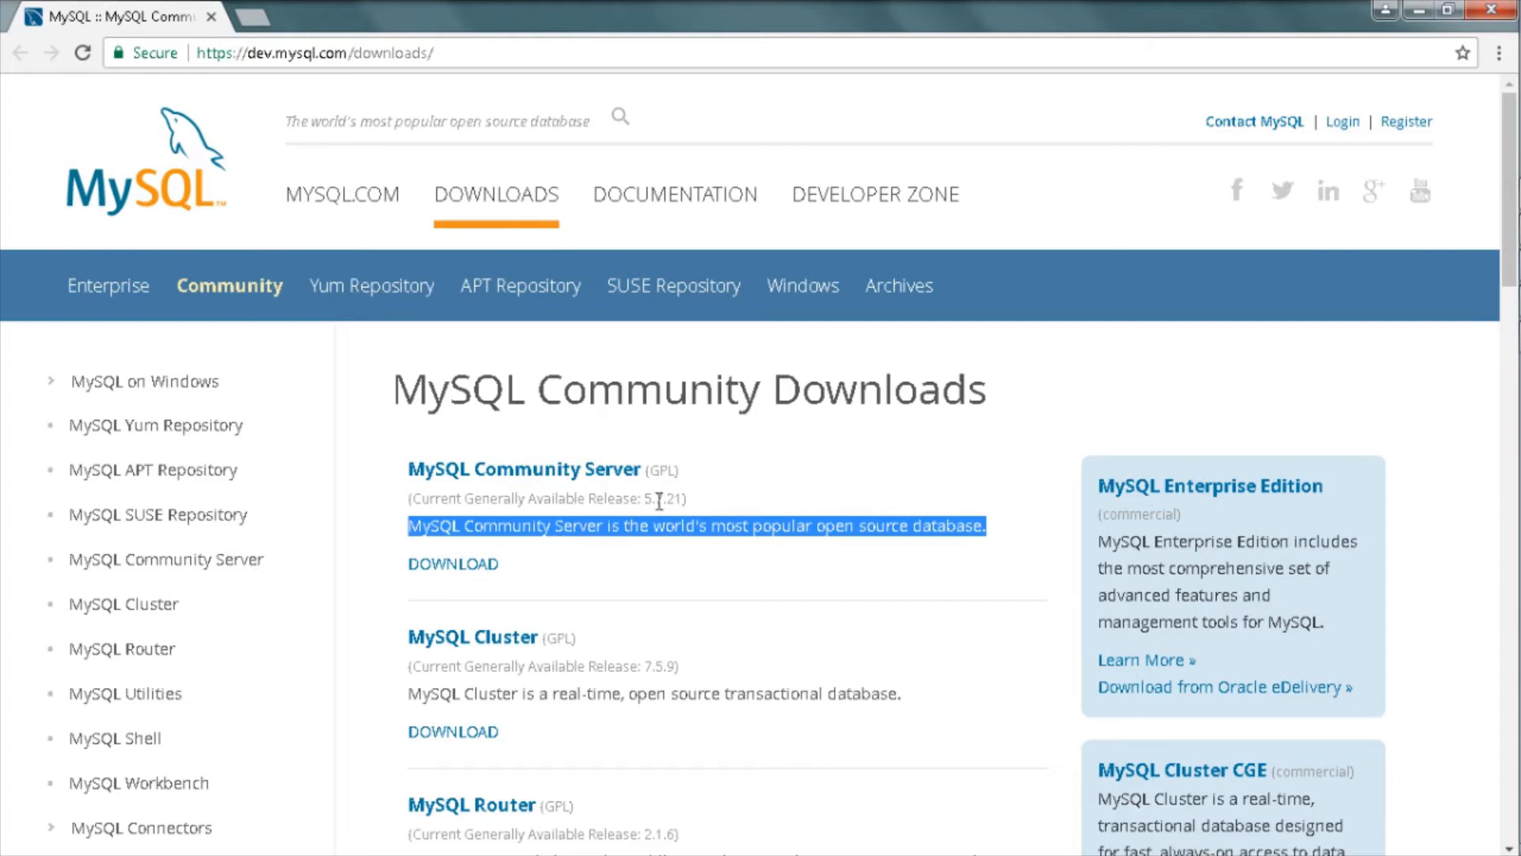
left_click(402, 473)
left_click_drag(420, 468, 687, 472)
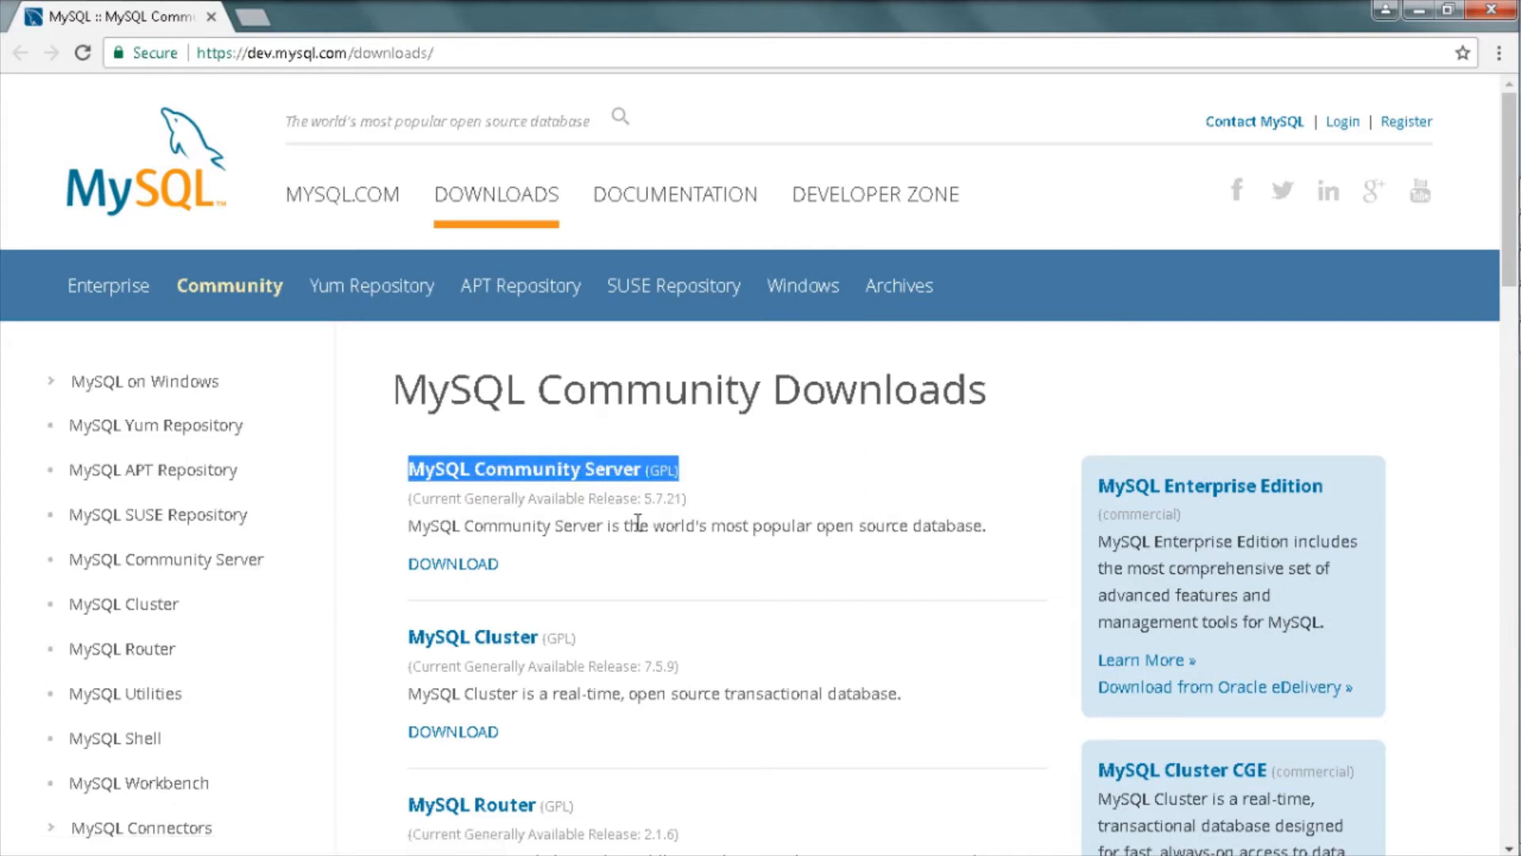
left_click(450, 566)
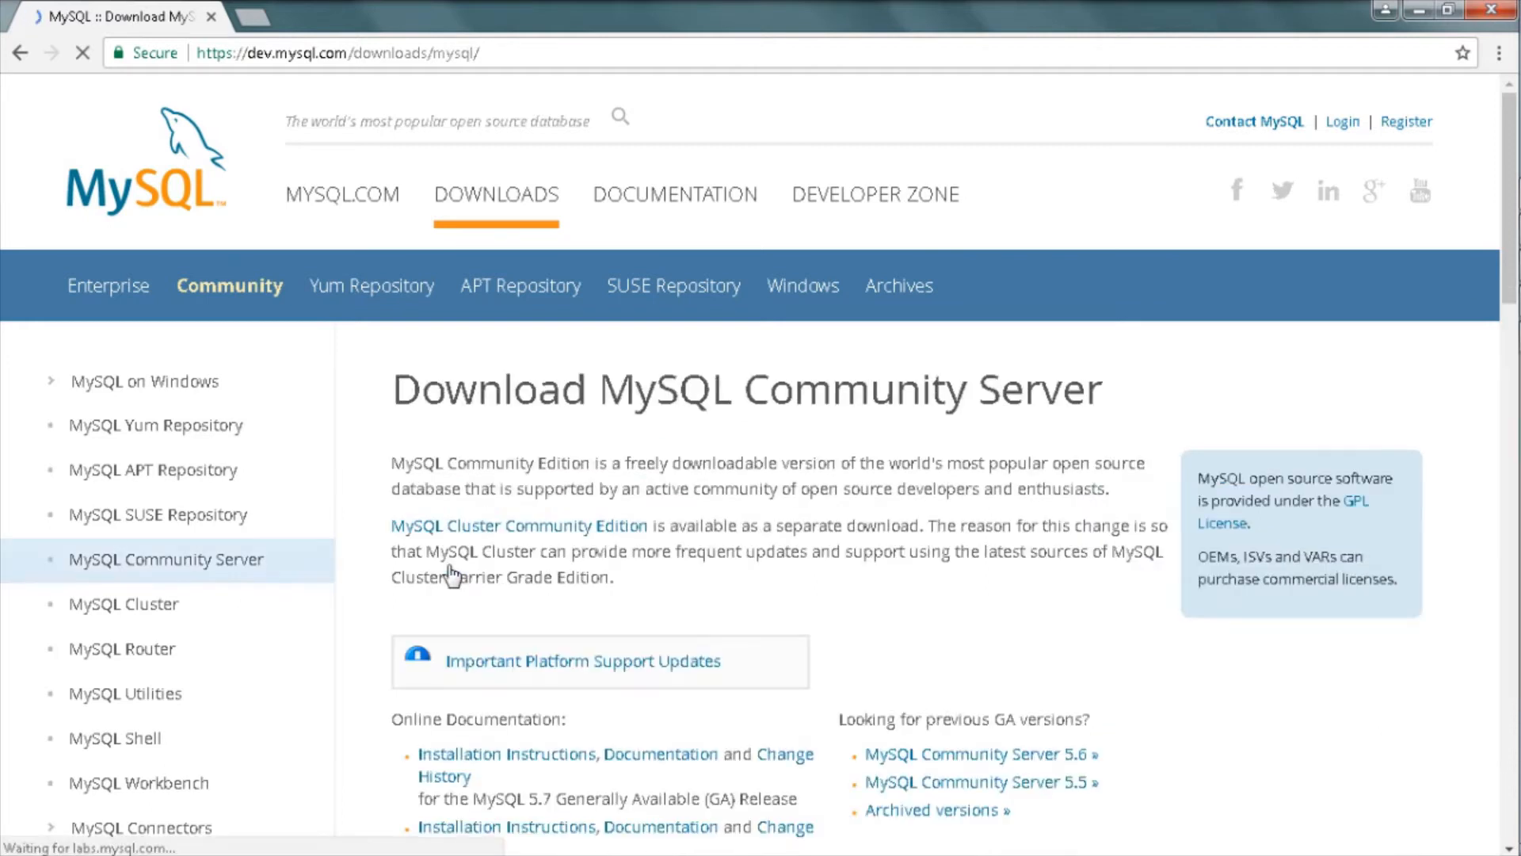
scroll(452, 577, "down", 10)
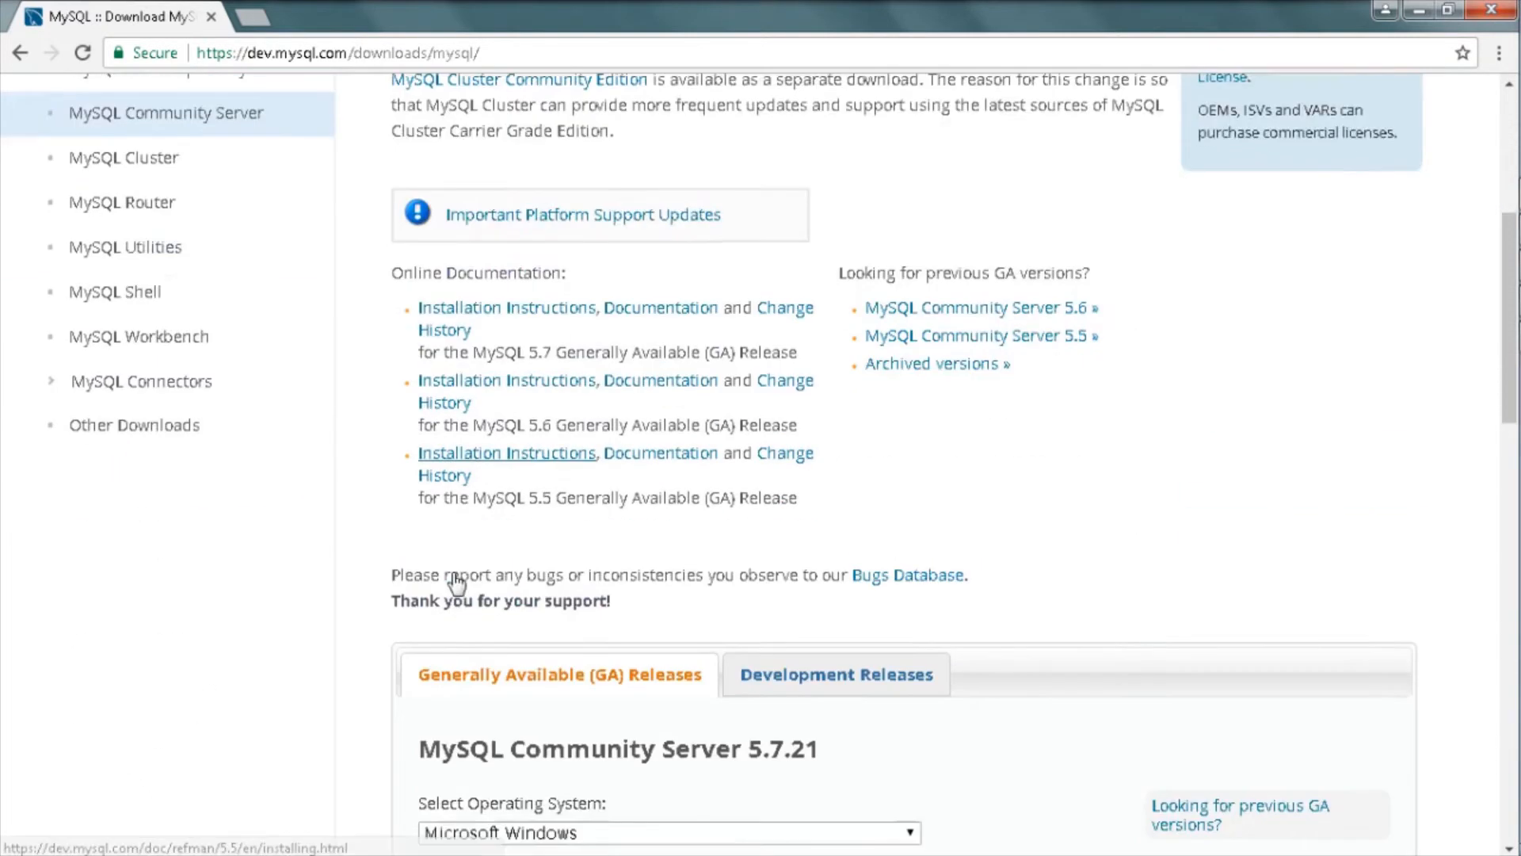
scroll(454, 586, "down", 1)
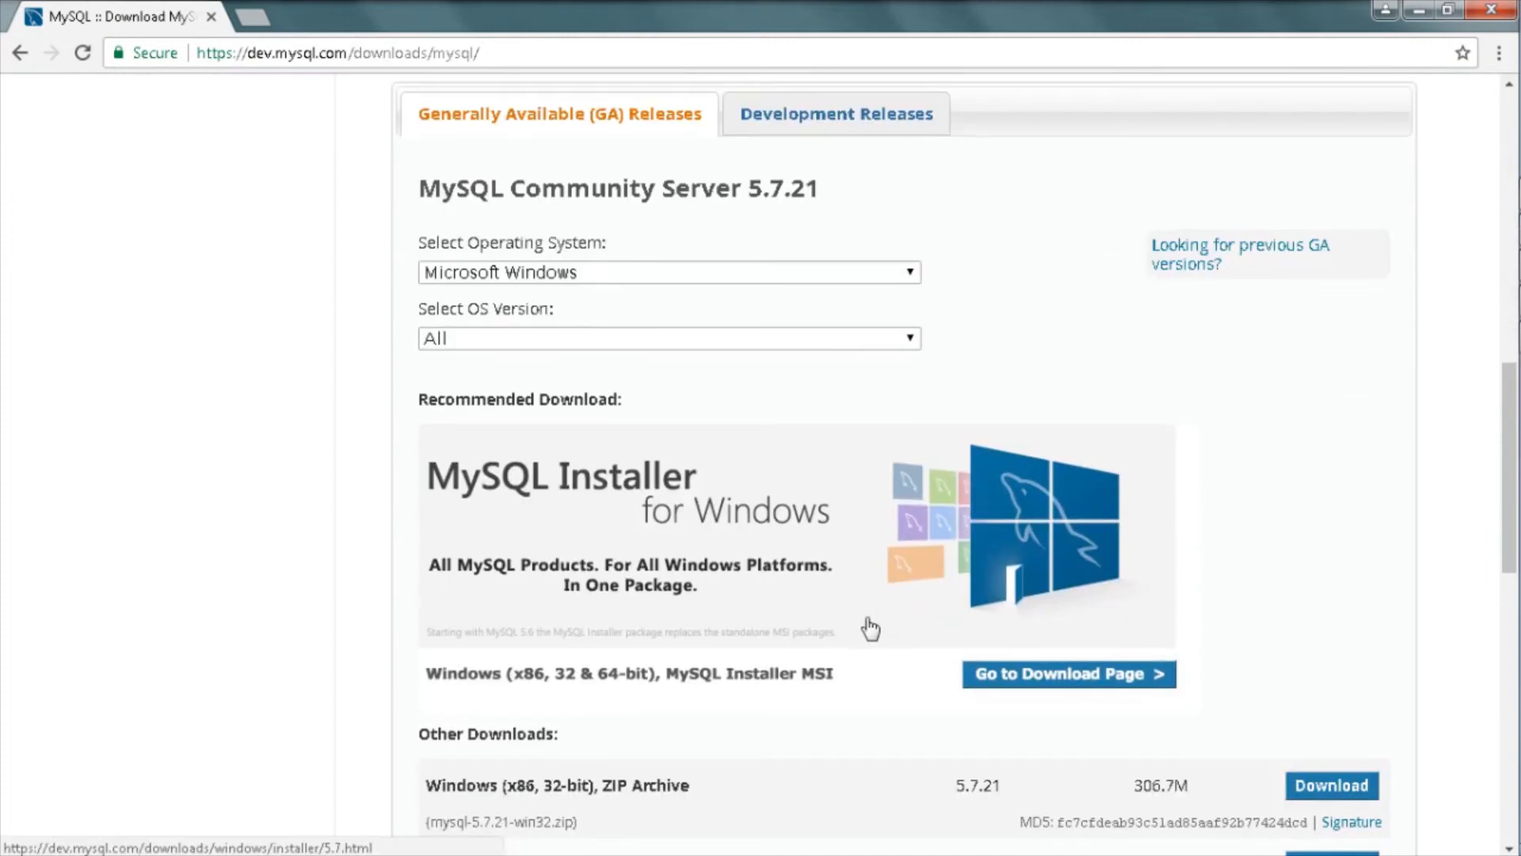
left_click(1050, 675)
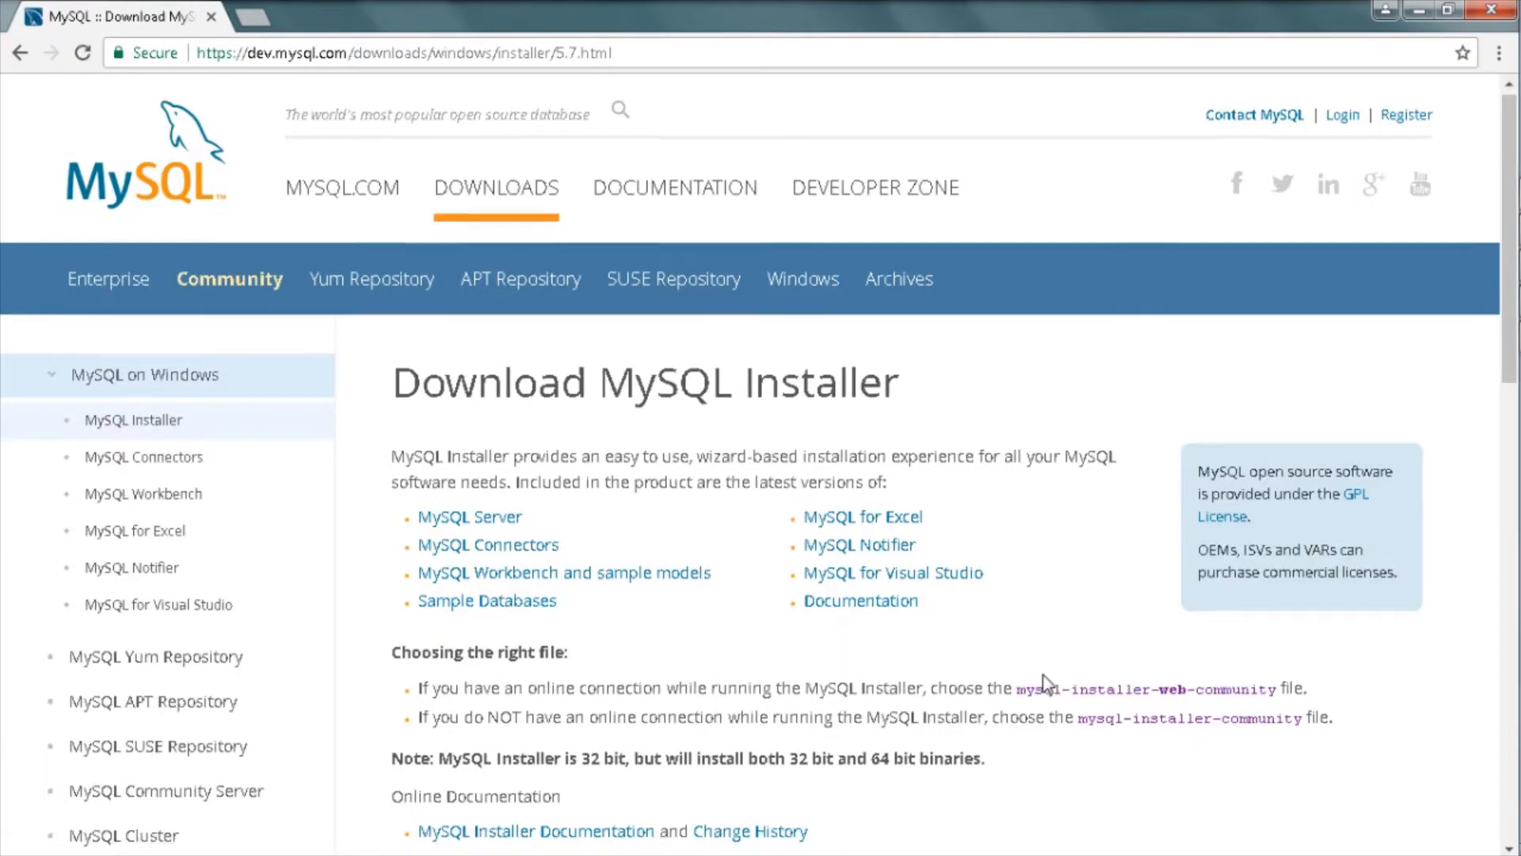
Step: Review the installer notes and download the full 370.8M offline MSI installer
scroll(1047, 683, "down", 5)
scroll(1047, 683, "down", 4)
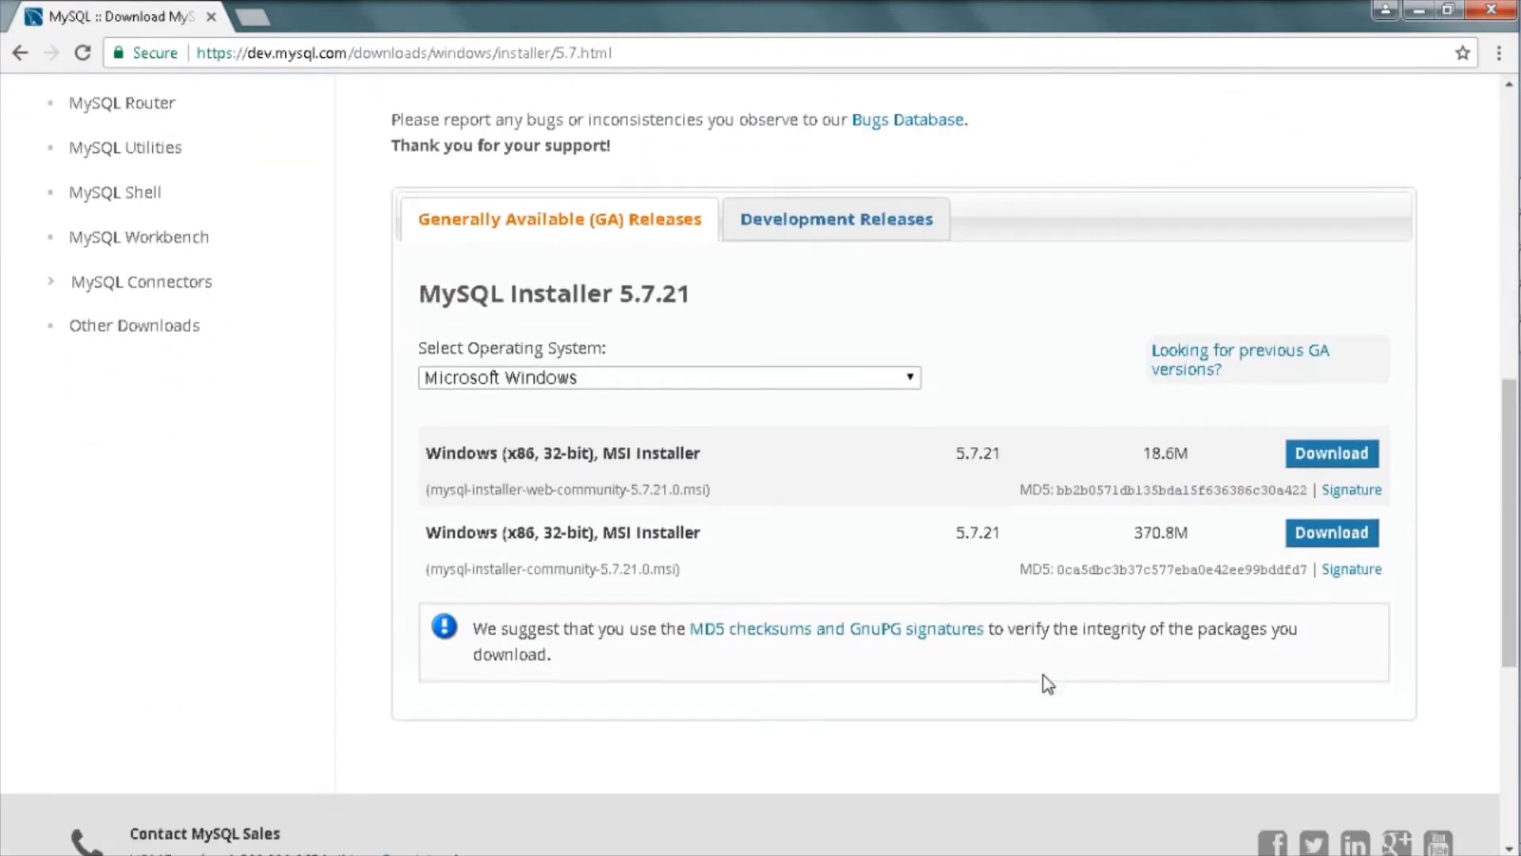
scroll(1047, 683, "up", 4)
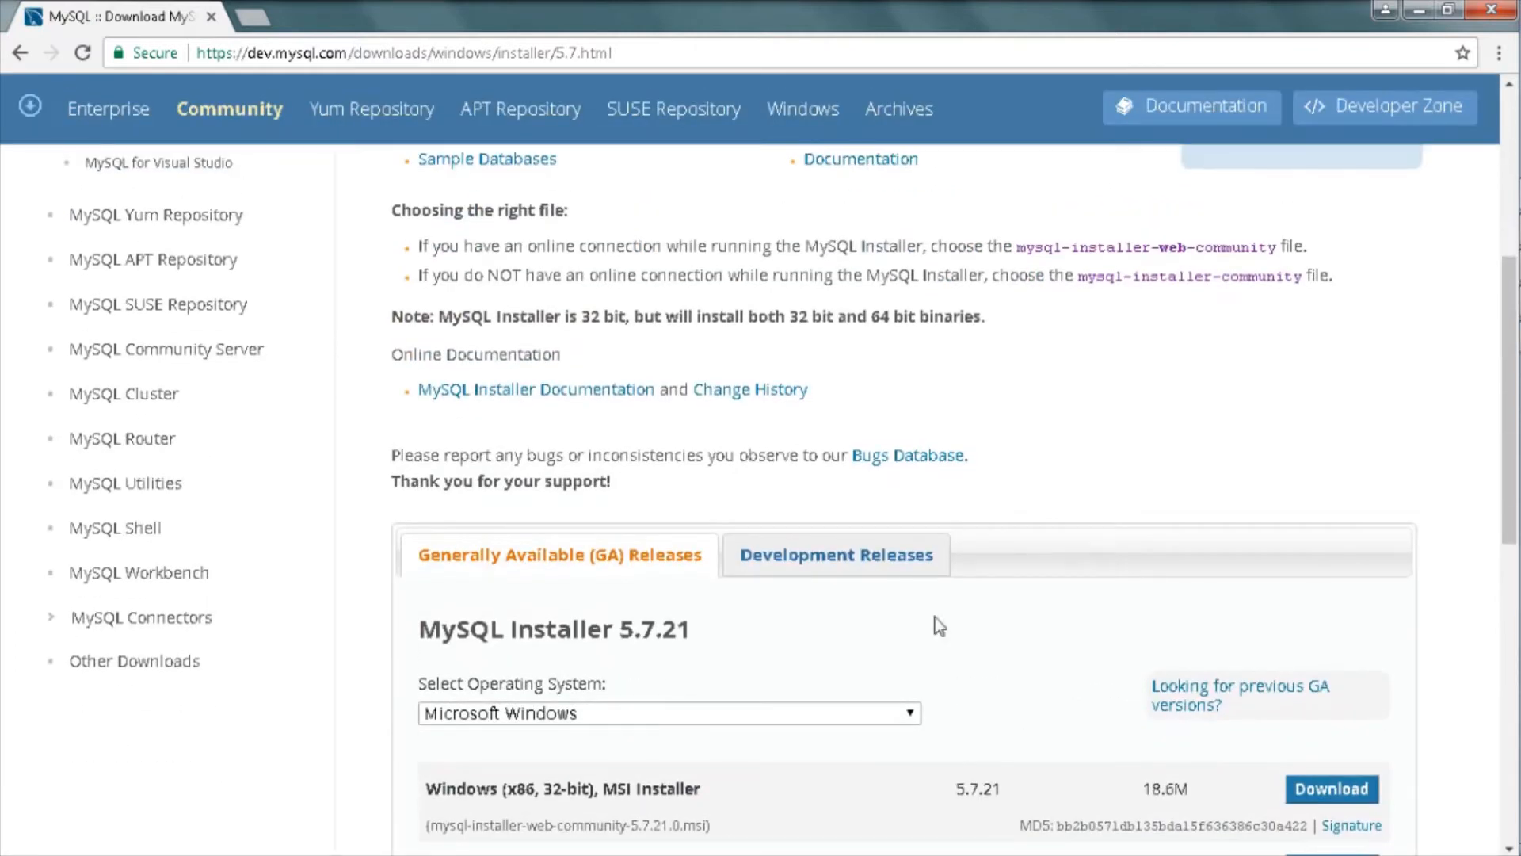
left_click_drag(390, 317, 979, 319)
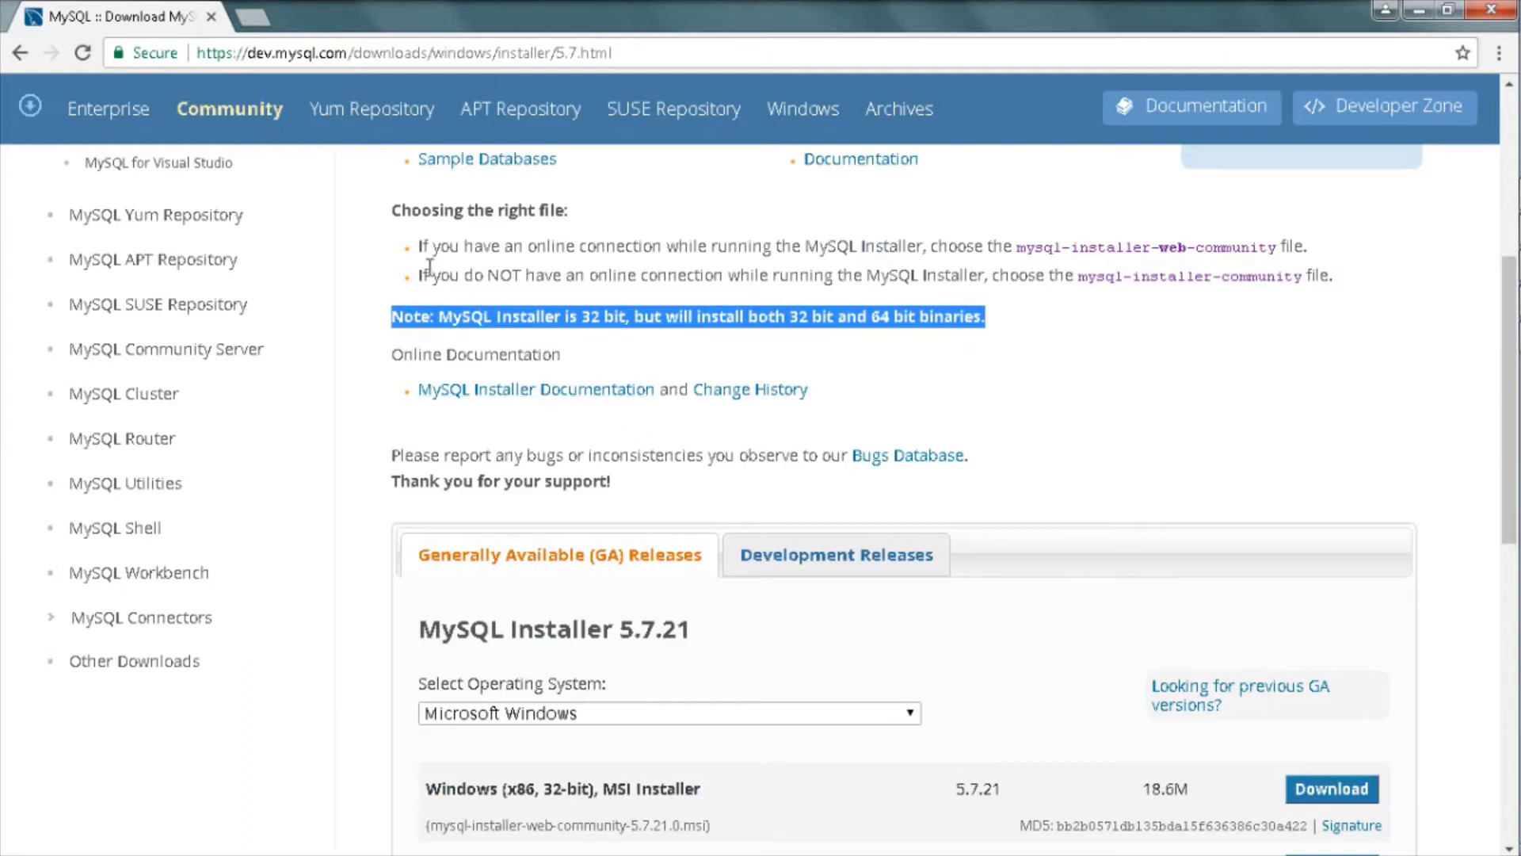
left_click_drag(418, 246, 1293, 242)
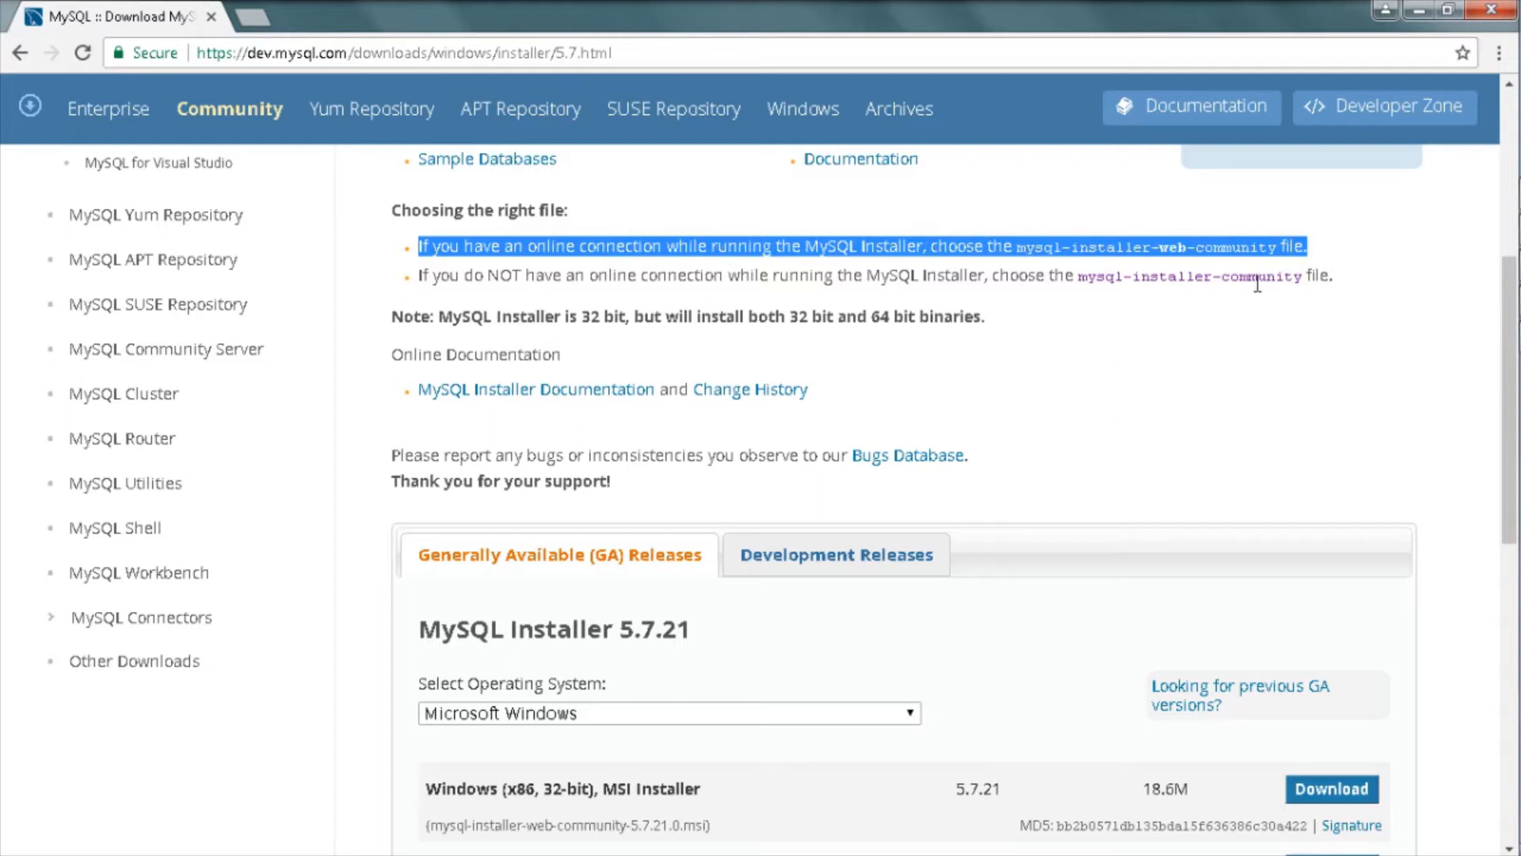
left_click_drag(418, 275, 1323, 280)
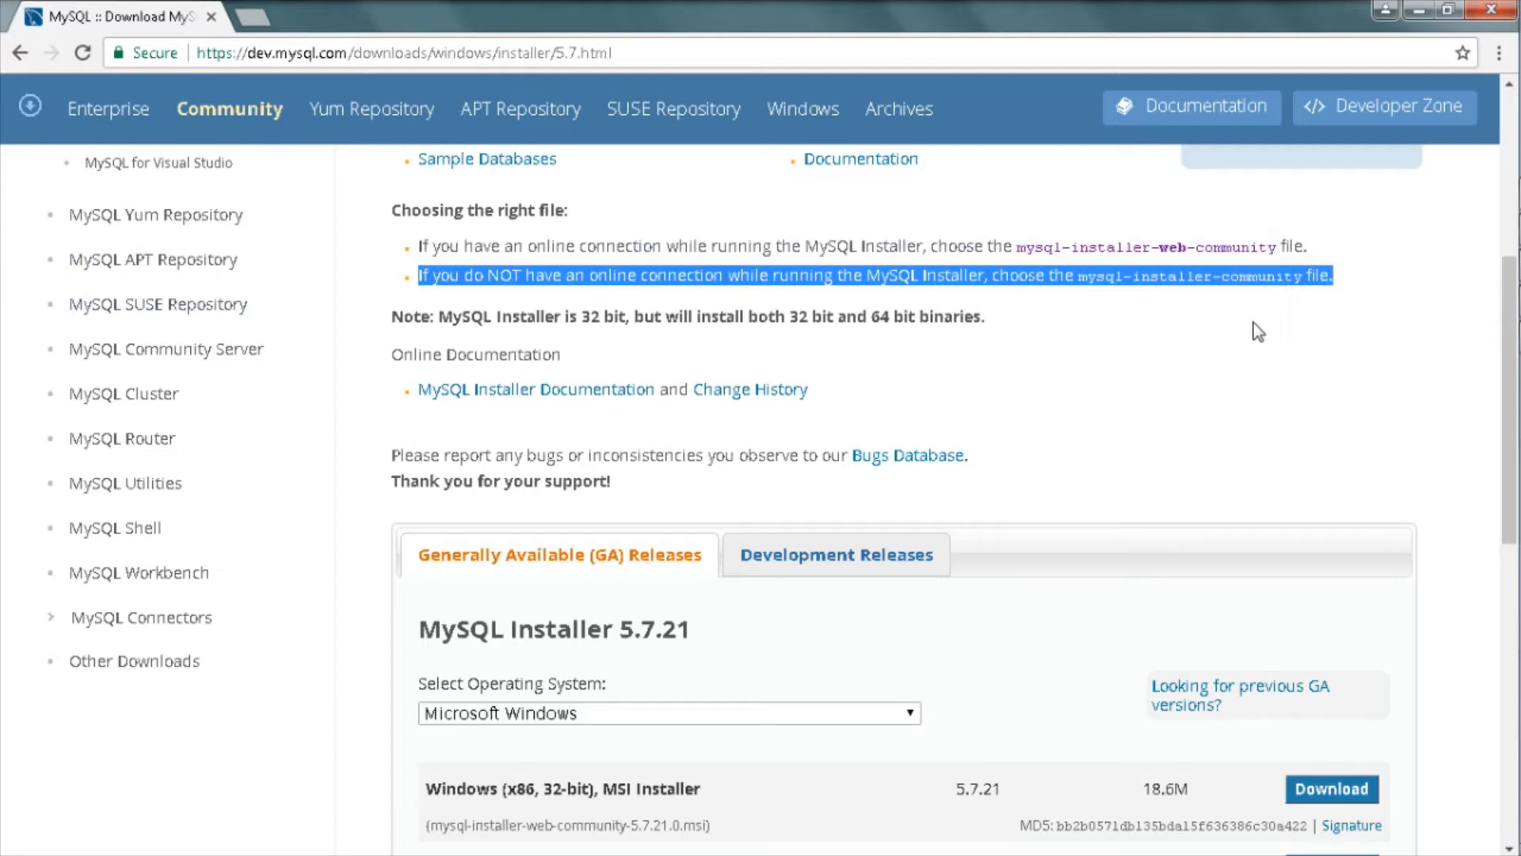
scroll(1253, 322, "down", 3)
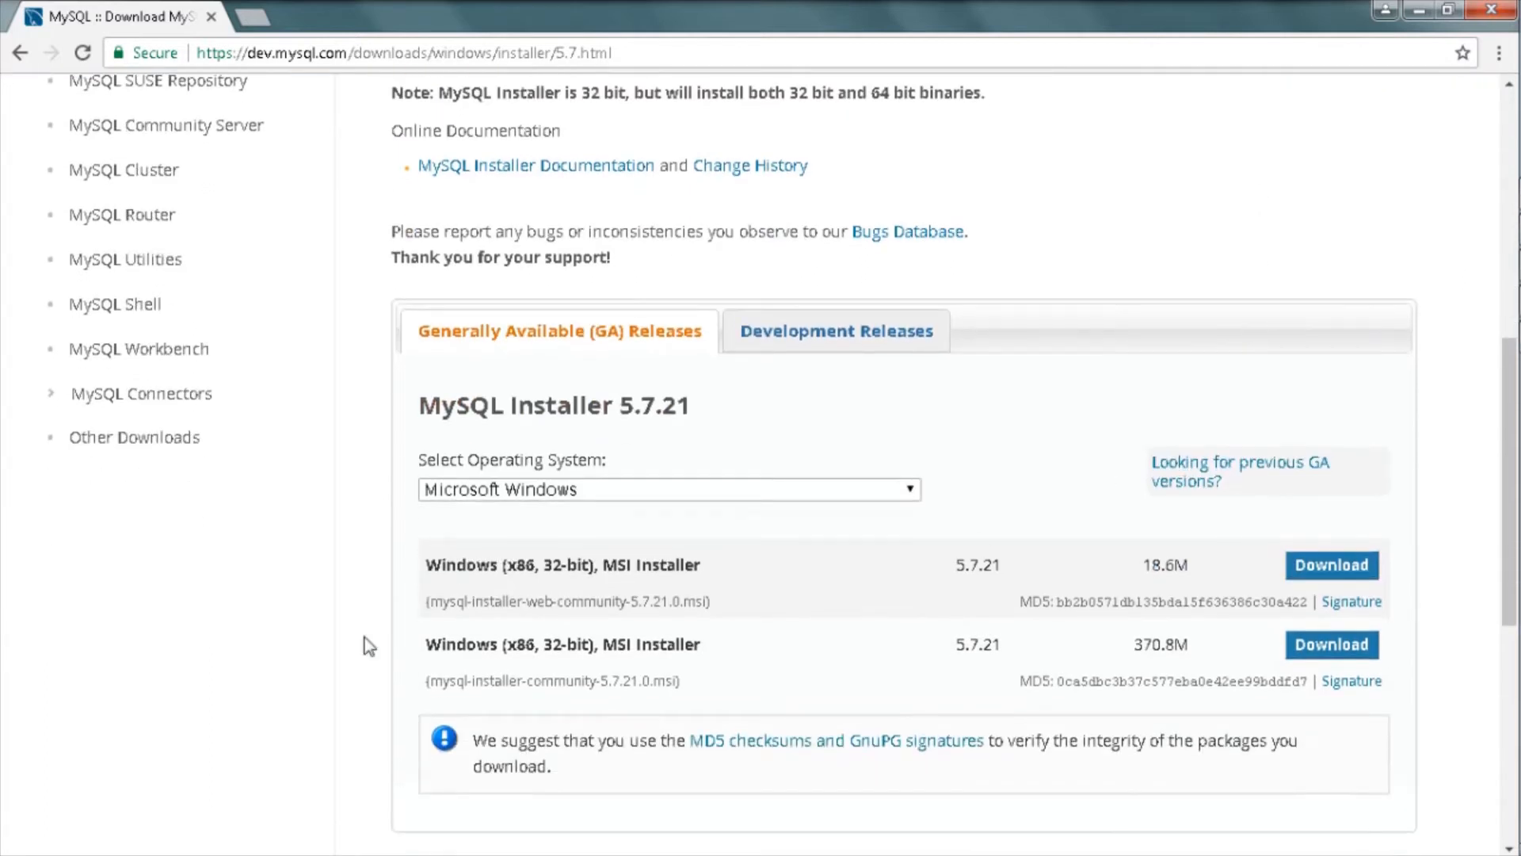
left_click_drag(407, 683, 513, 682)
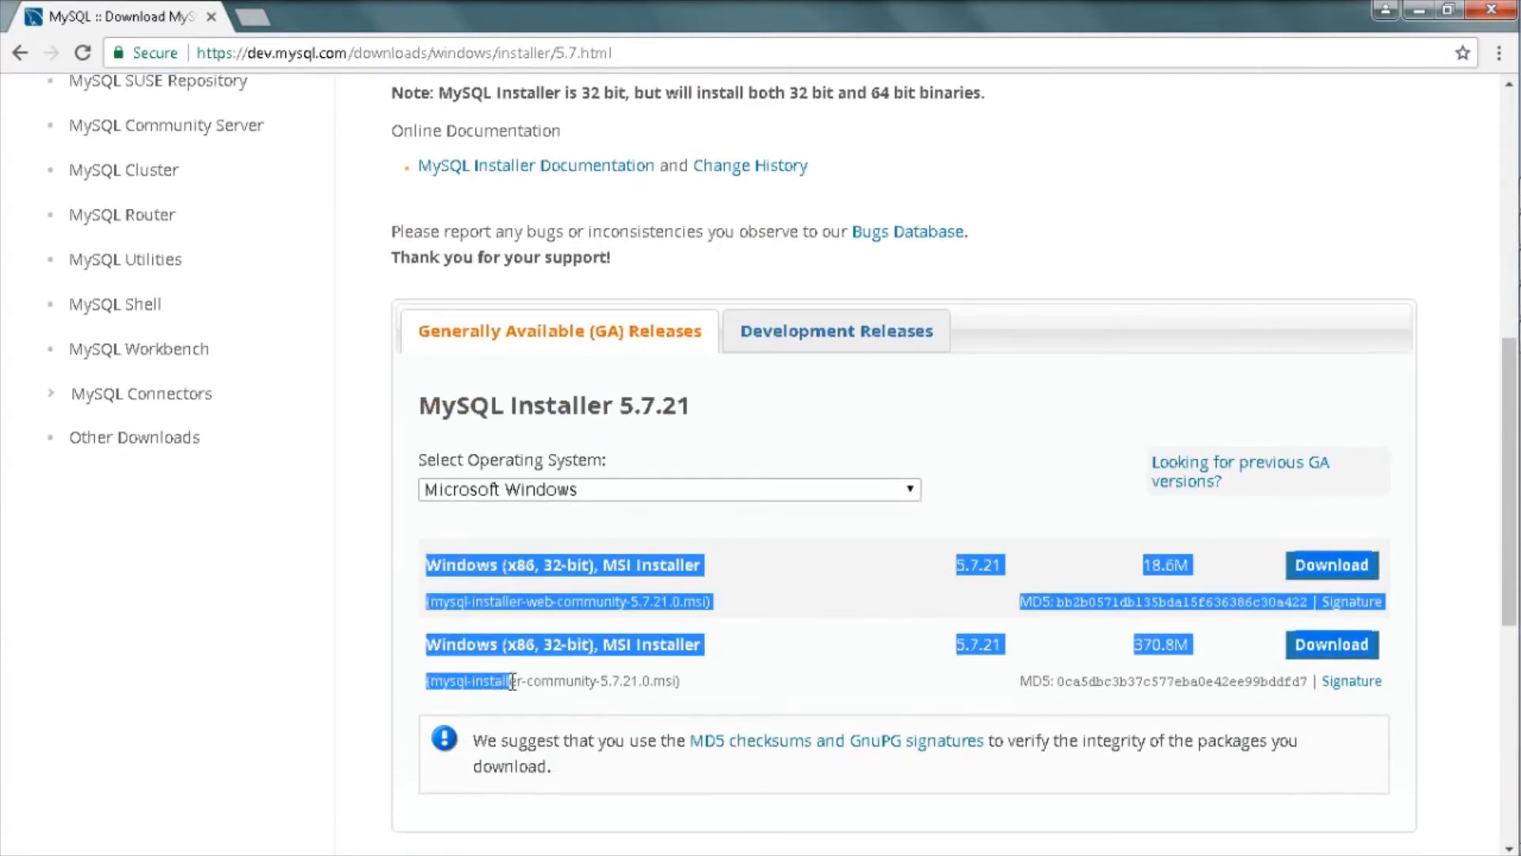
left_click(711, 683)
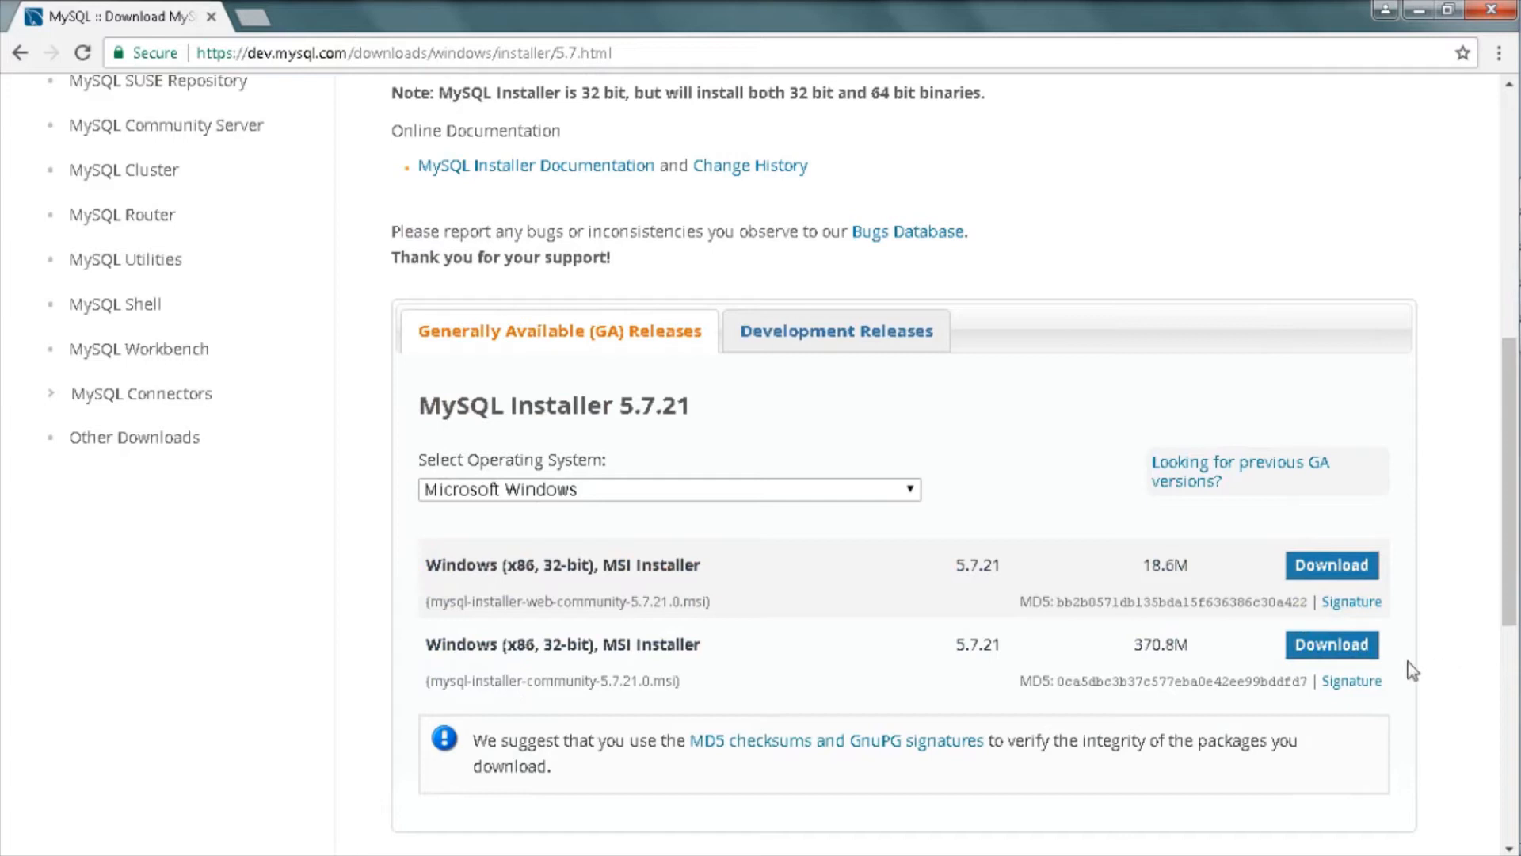
left_click(1332, 646)
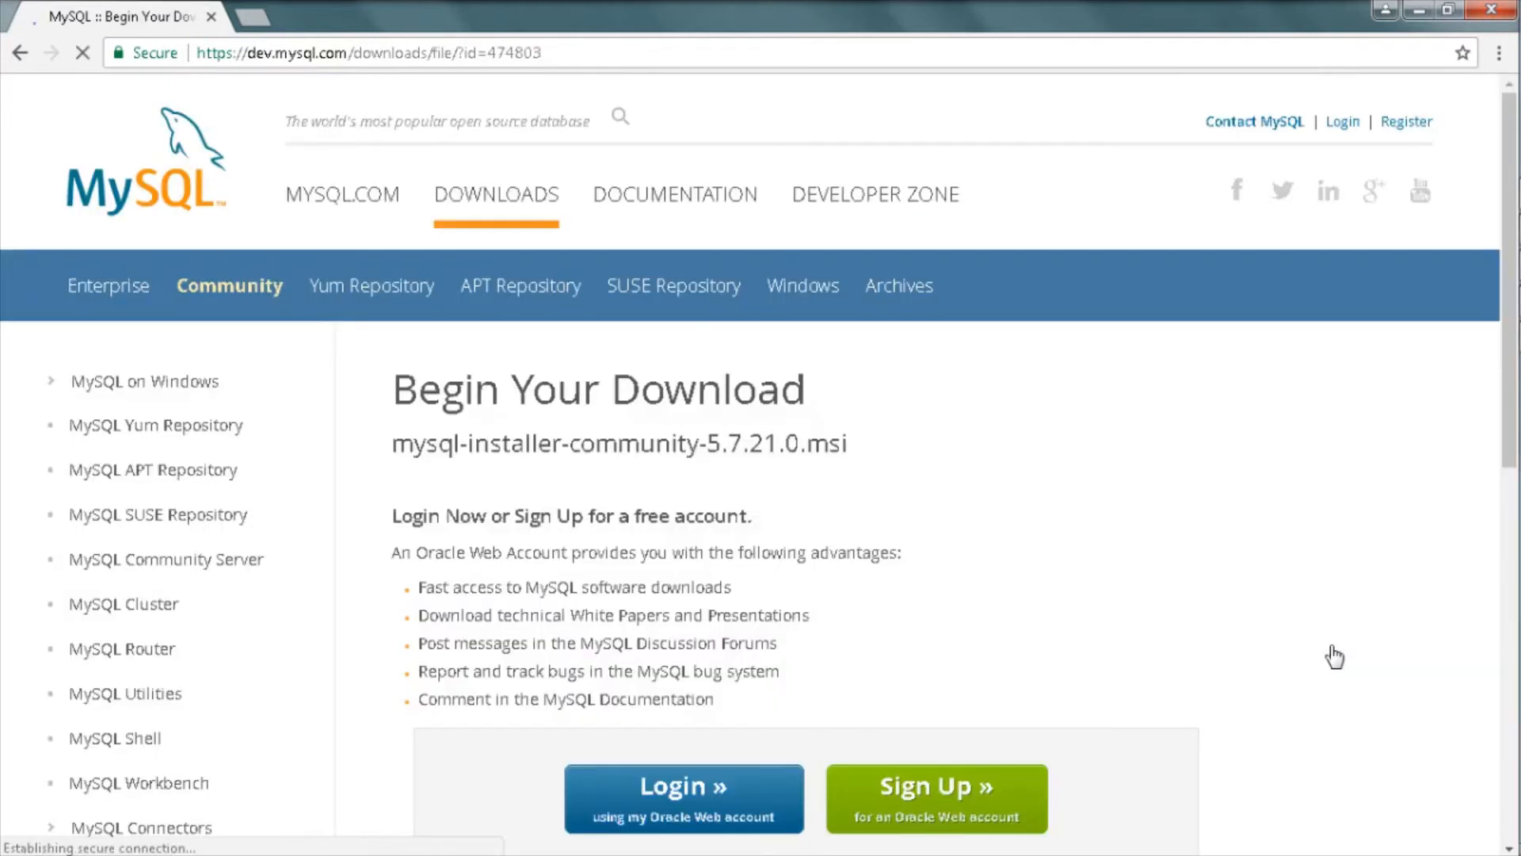
Step: Download mysql-installer-community-5.7.21.0.msi without logging in, set to open when done
scroll(760, 648, "down", 8)
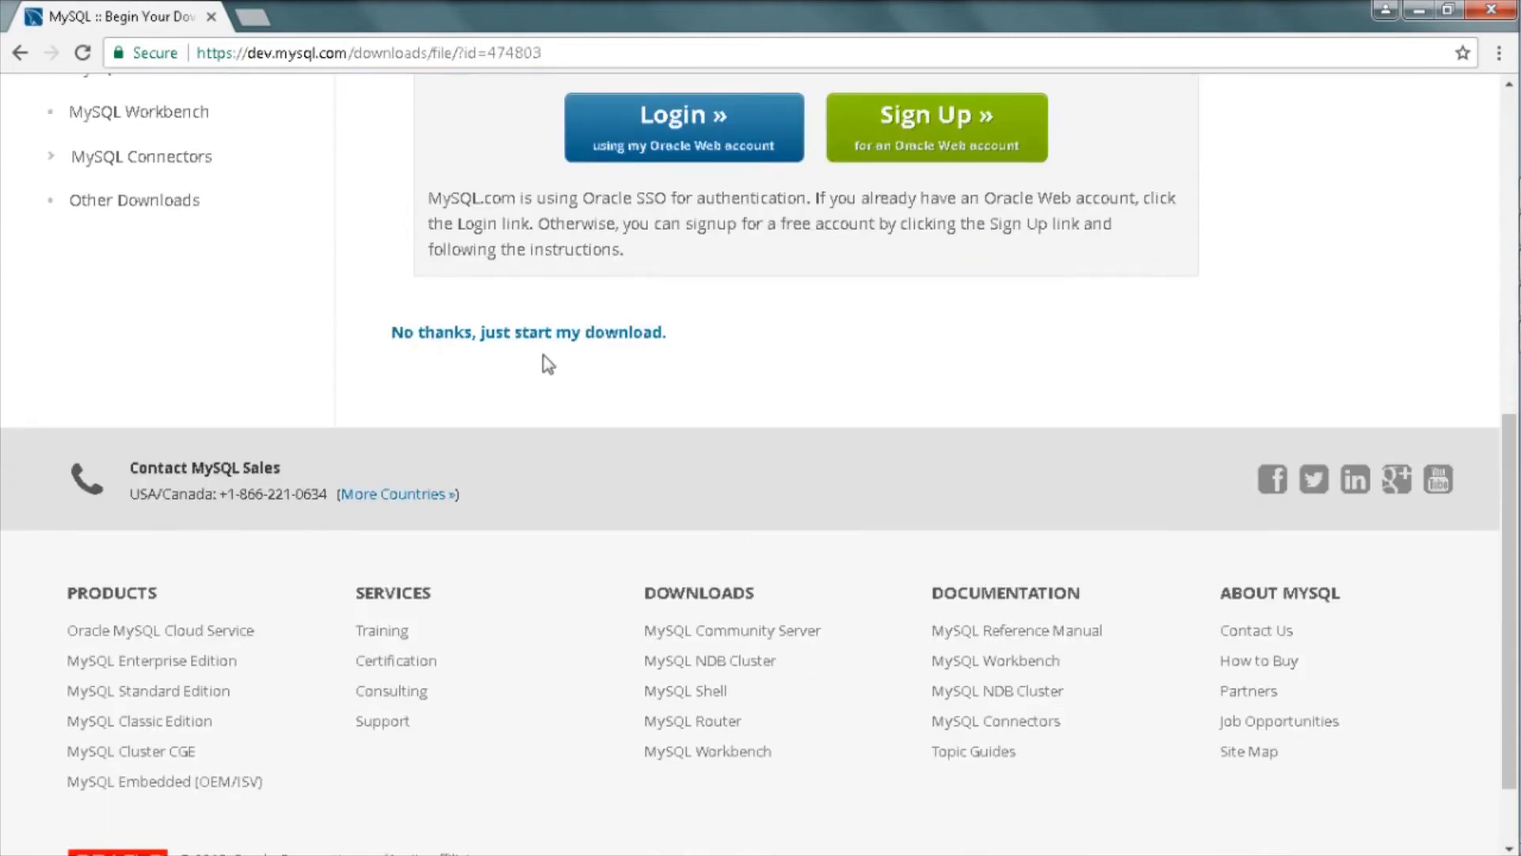
left_click(529, 334)
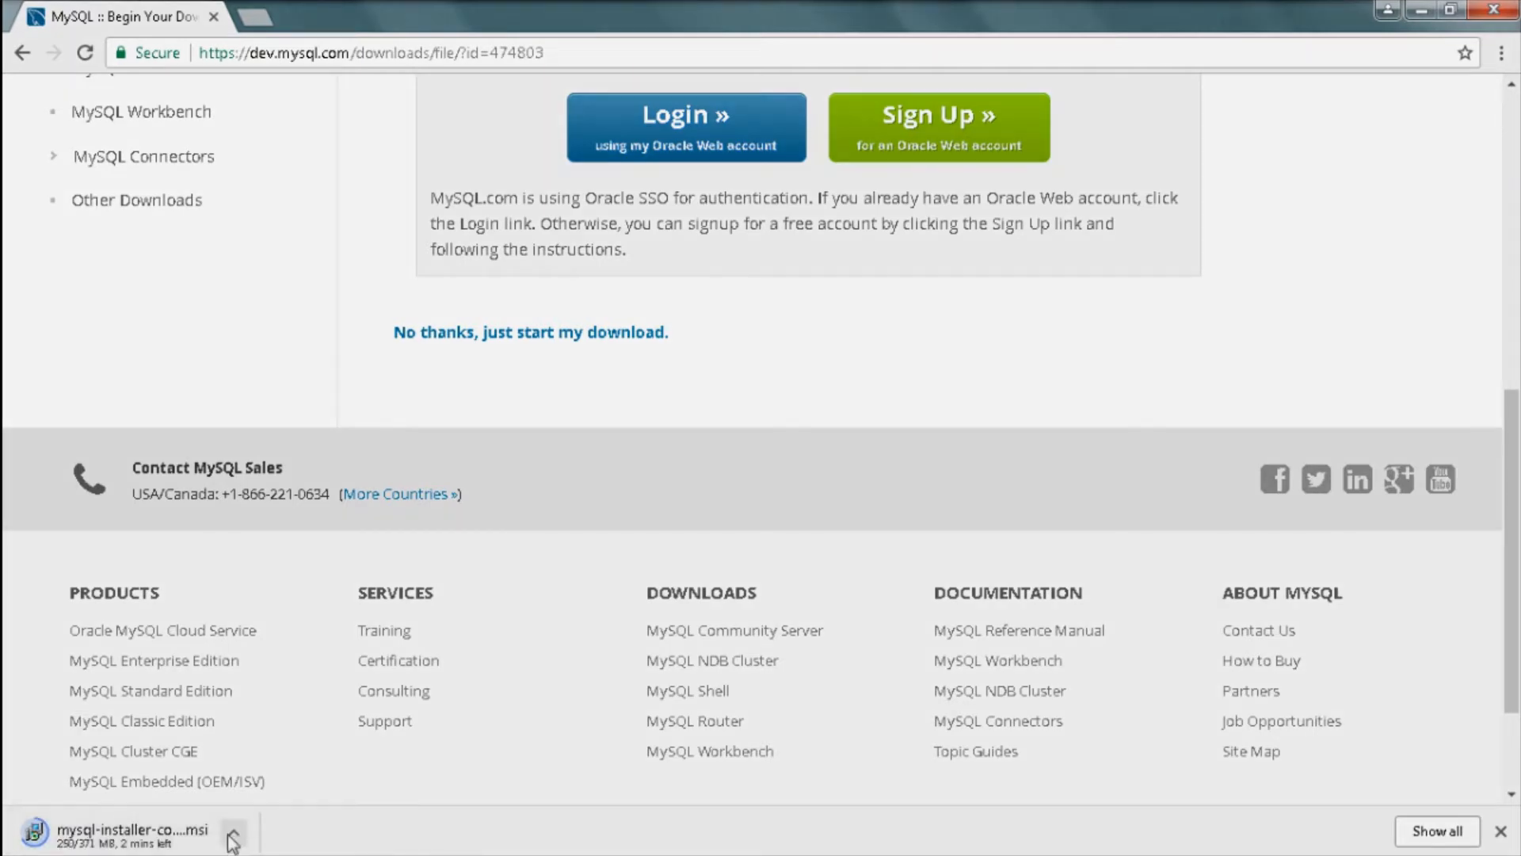
left_click(233, 836)
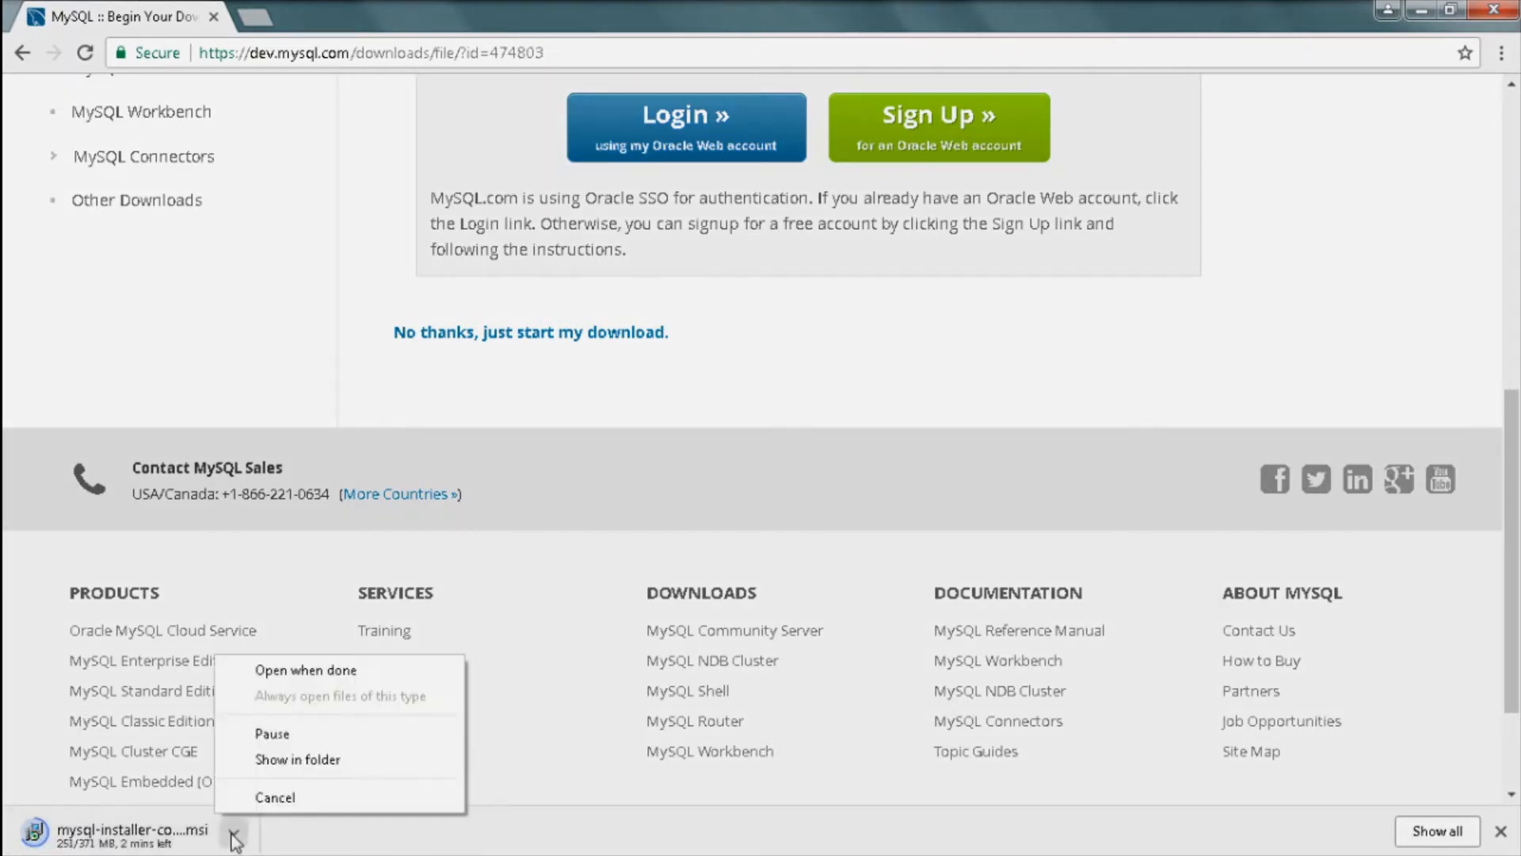
left_click(279, 674)
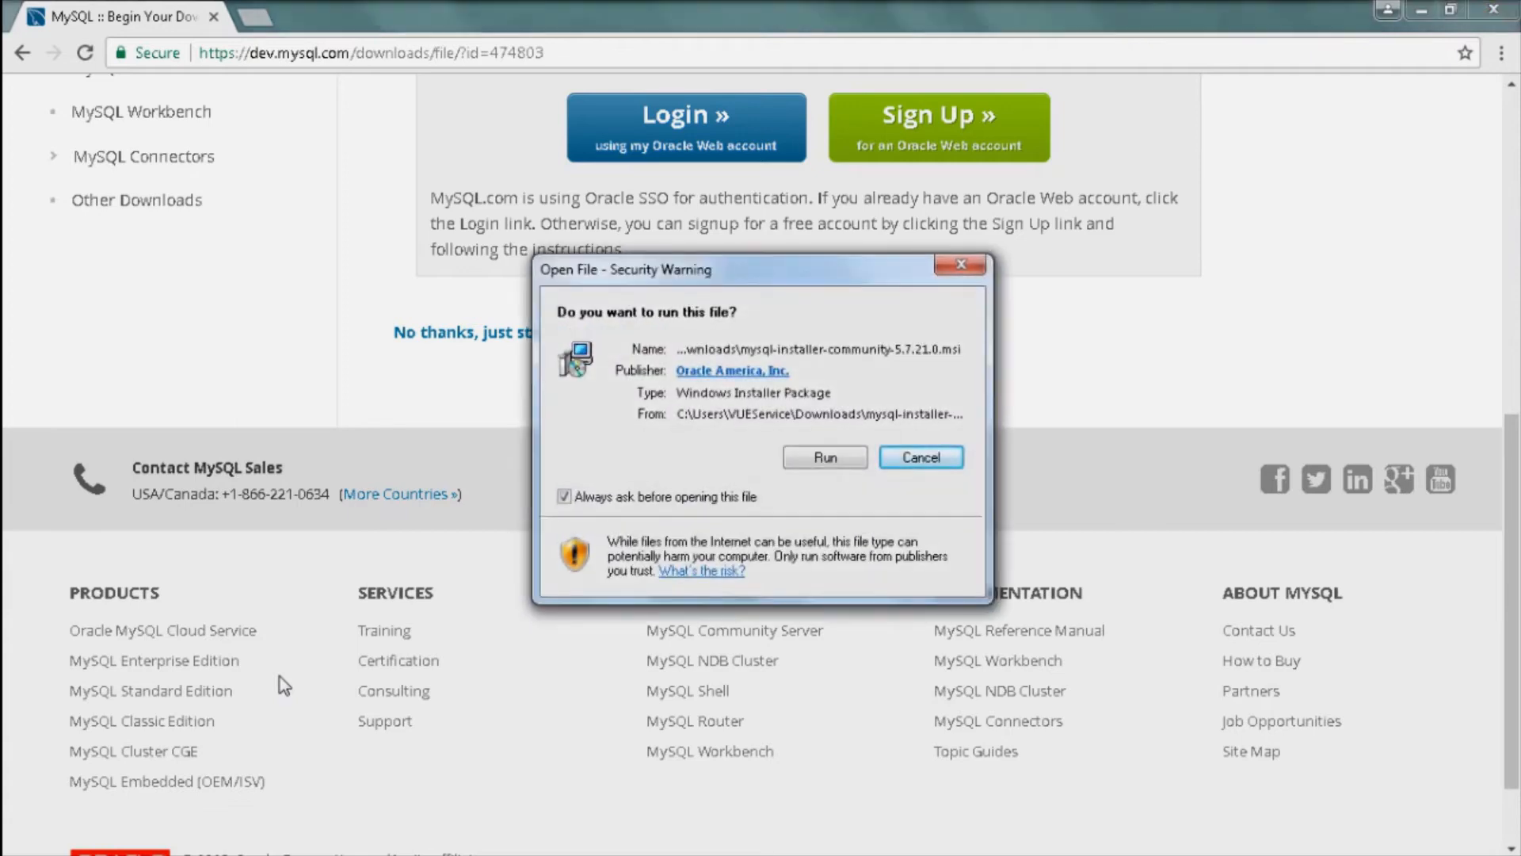
Step: Run the downloaded MySQL Installer and accept its license terms
left_click(803, 460)
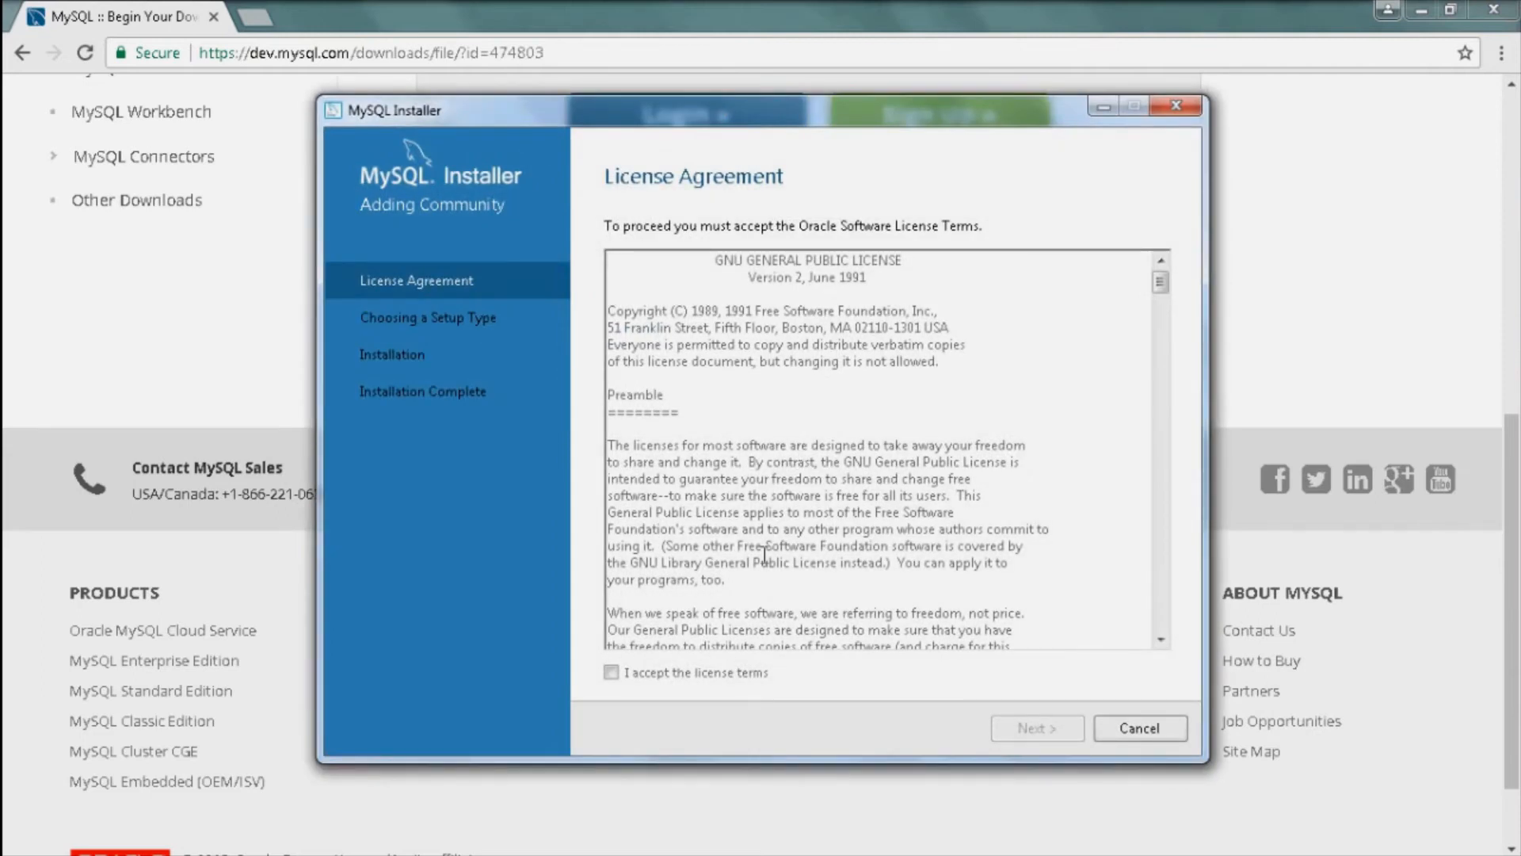
left_click(616, 673)
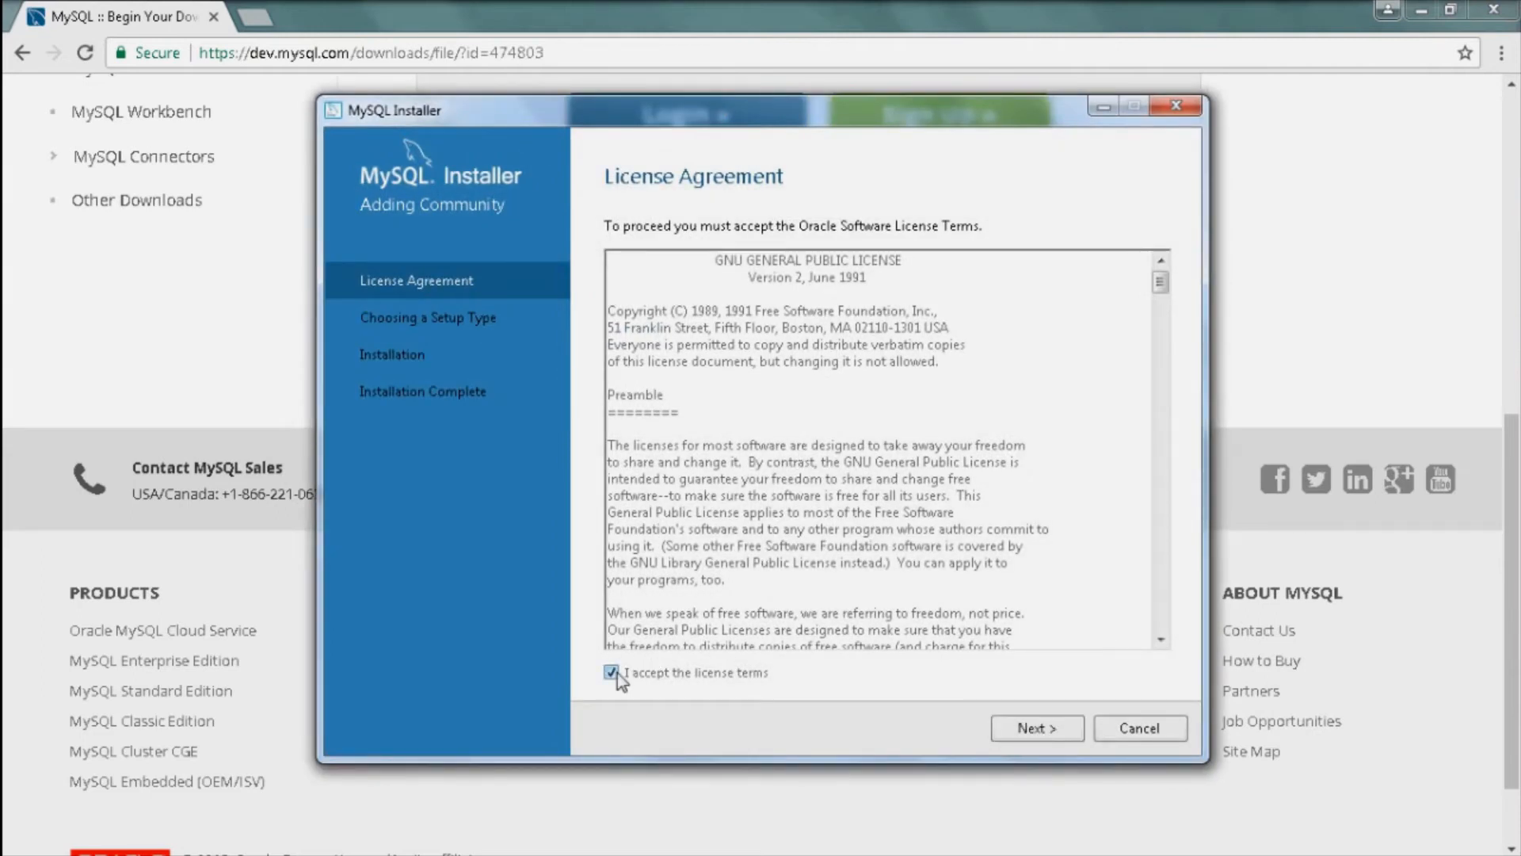
left_click(1020, 730)
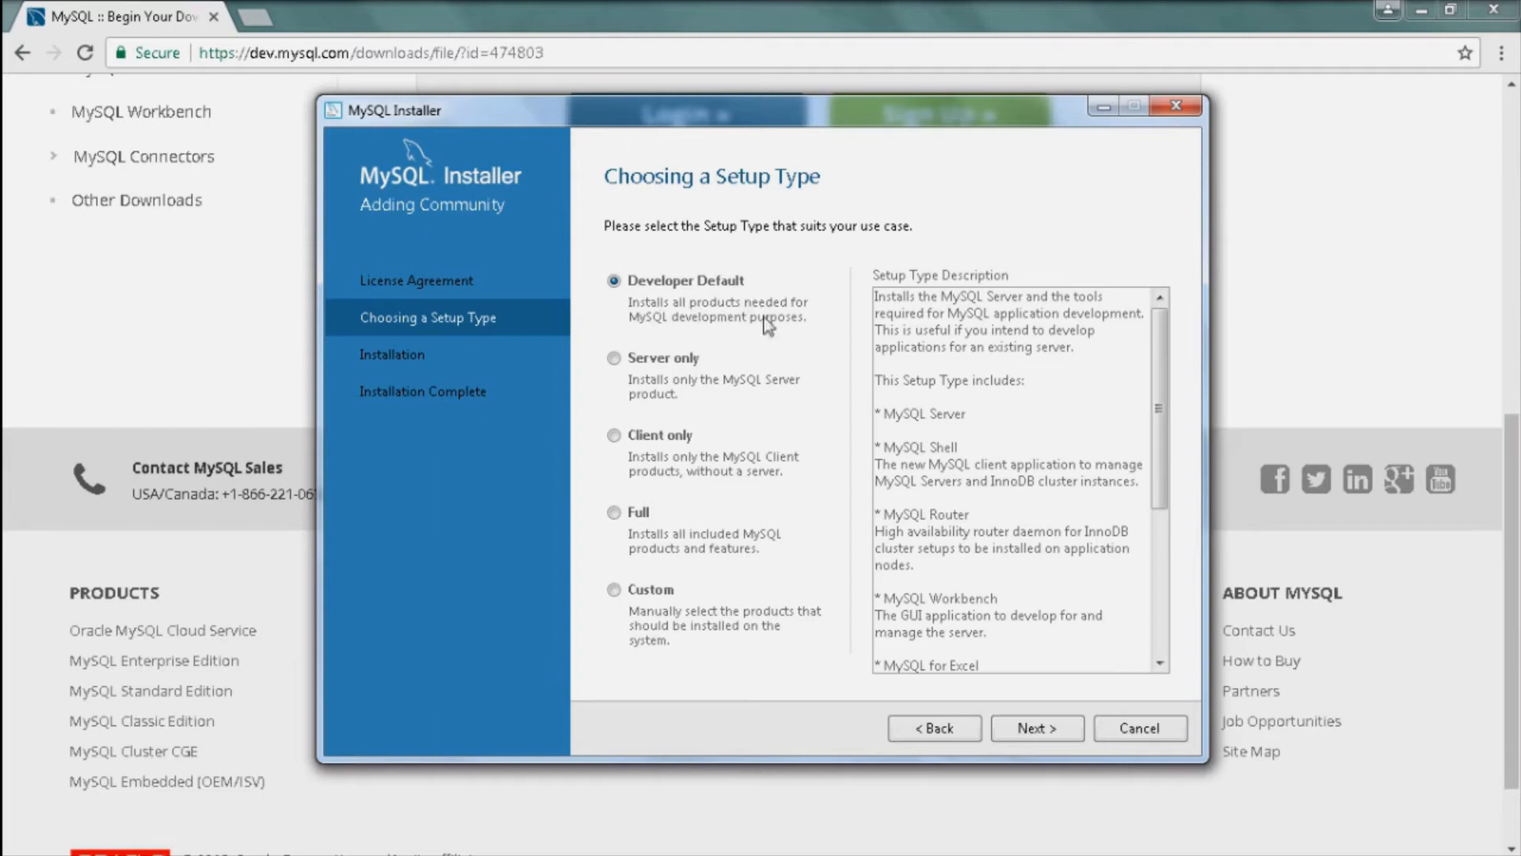
Step: Continue with the Developer Default setup type and minimize the Chrome window
left_click(1028, 729)
left_click(1422, 11)
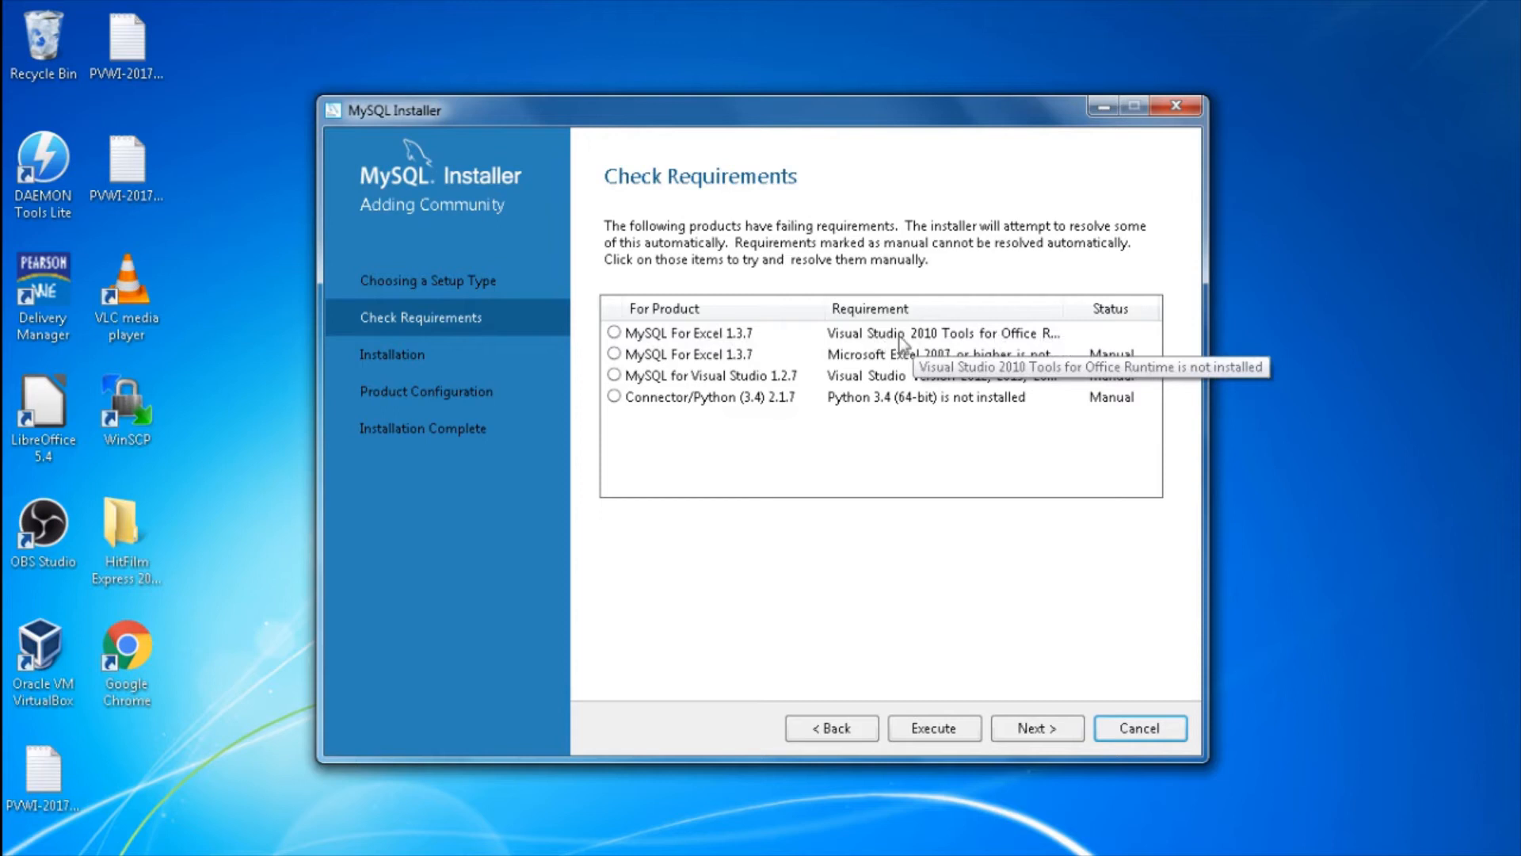
Step: Install Visual Studio 2010 Tools for Office Runtime for MySQL For Excel 1.3.7
left_click(753, 342)
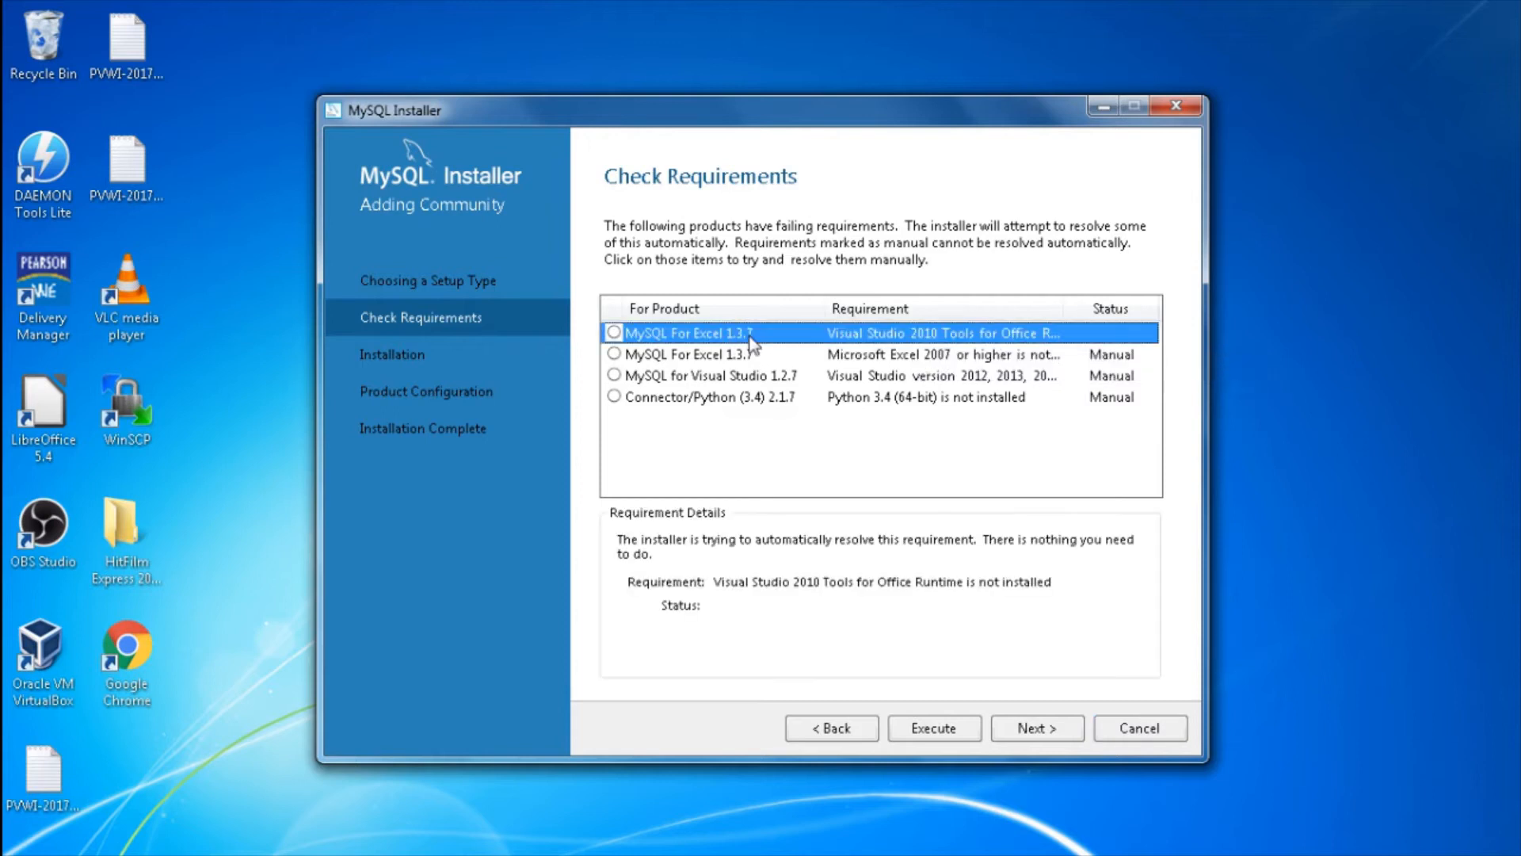
left_click(923, 730)
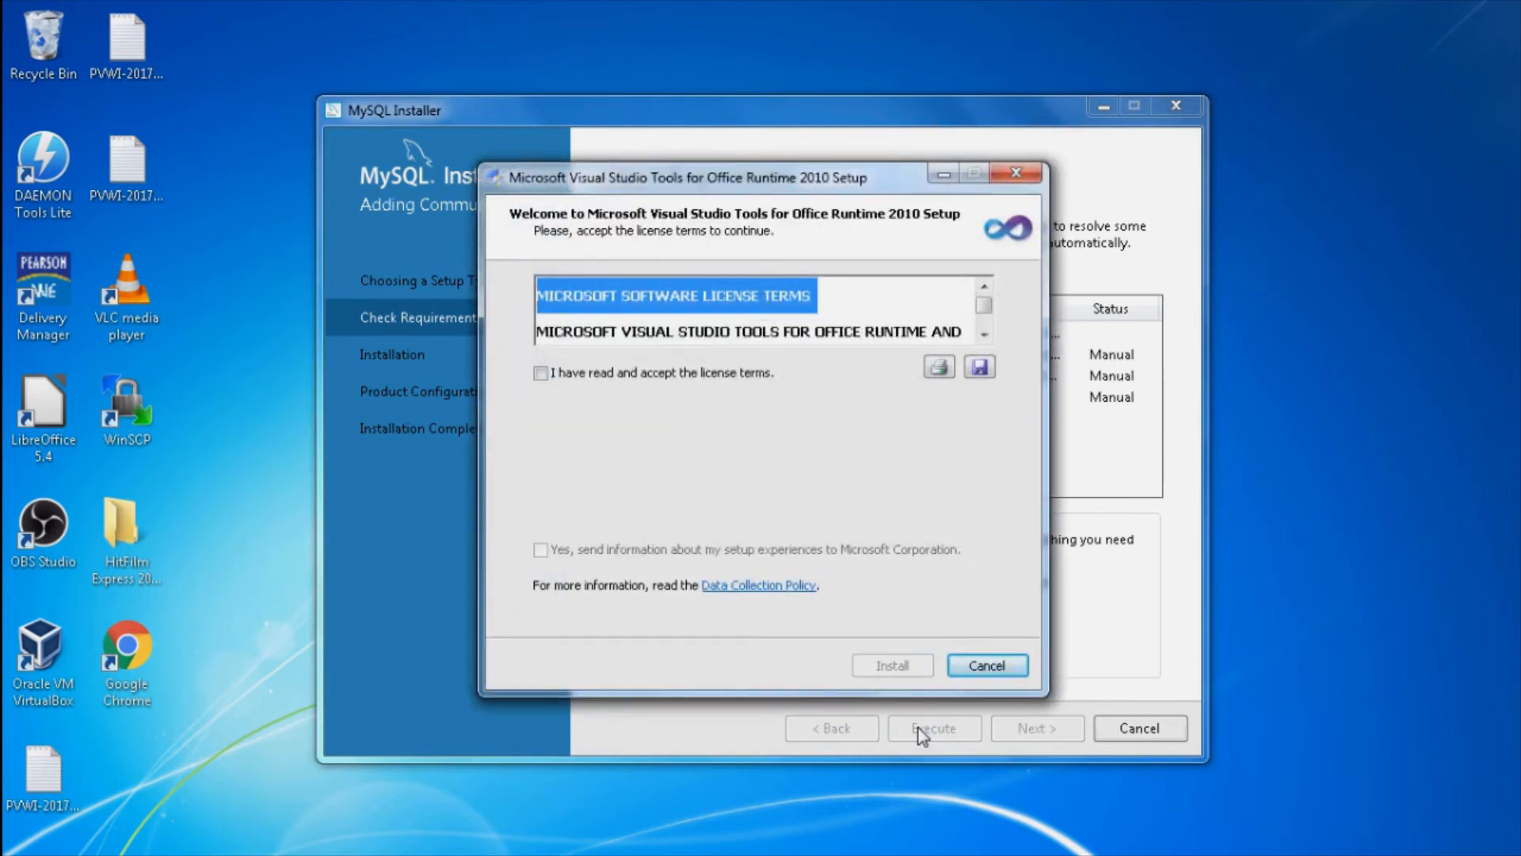
left_click(540, 373)
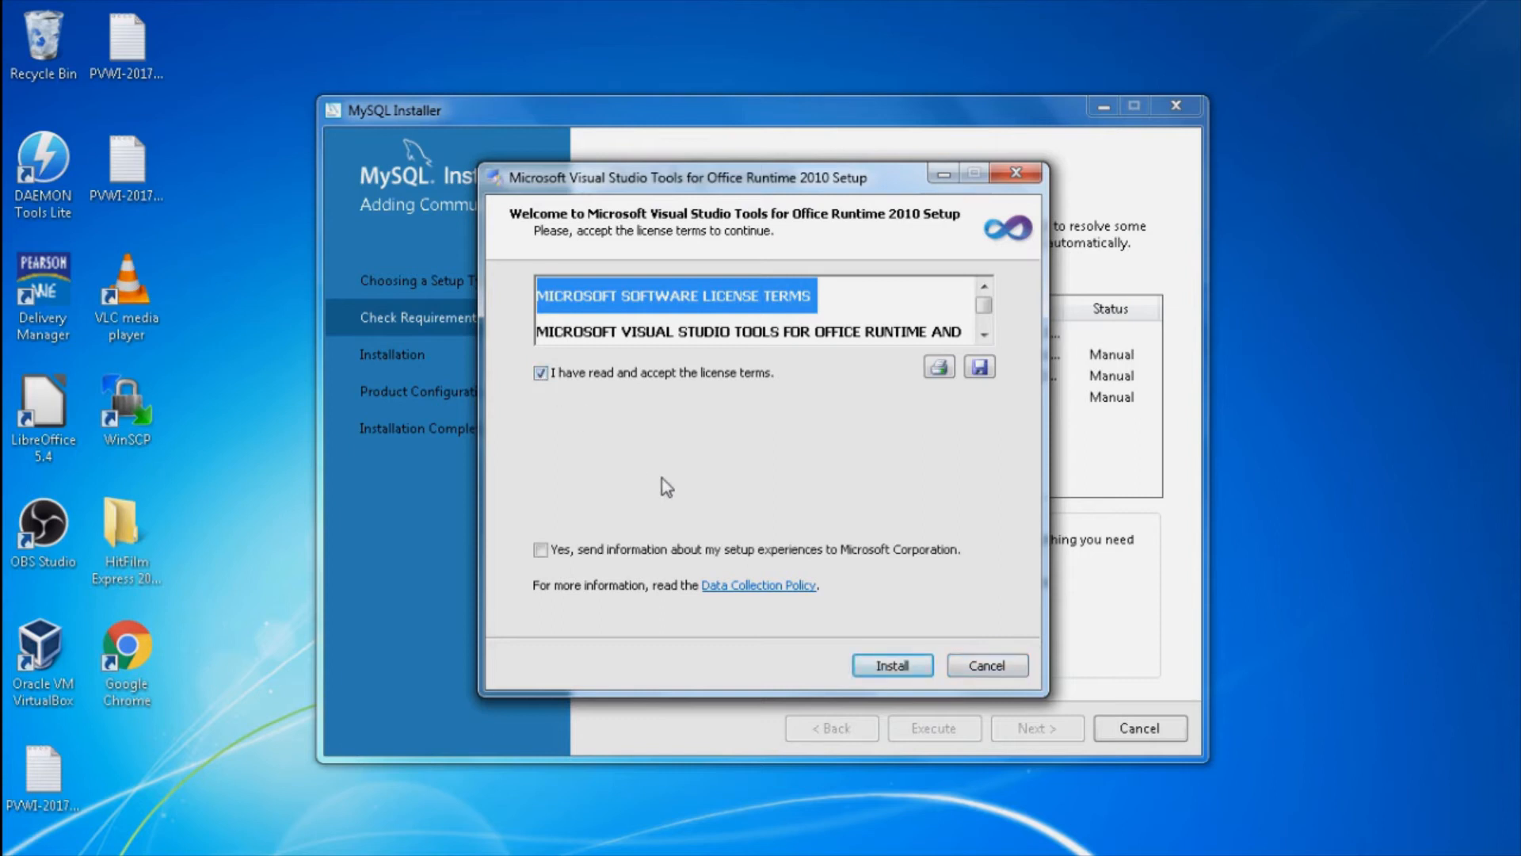
left_click(893, 666)
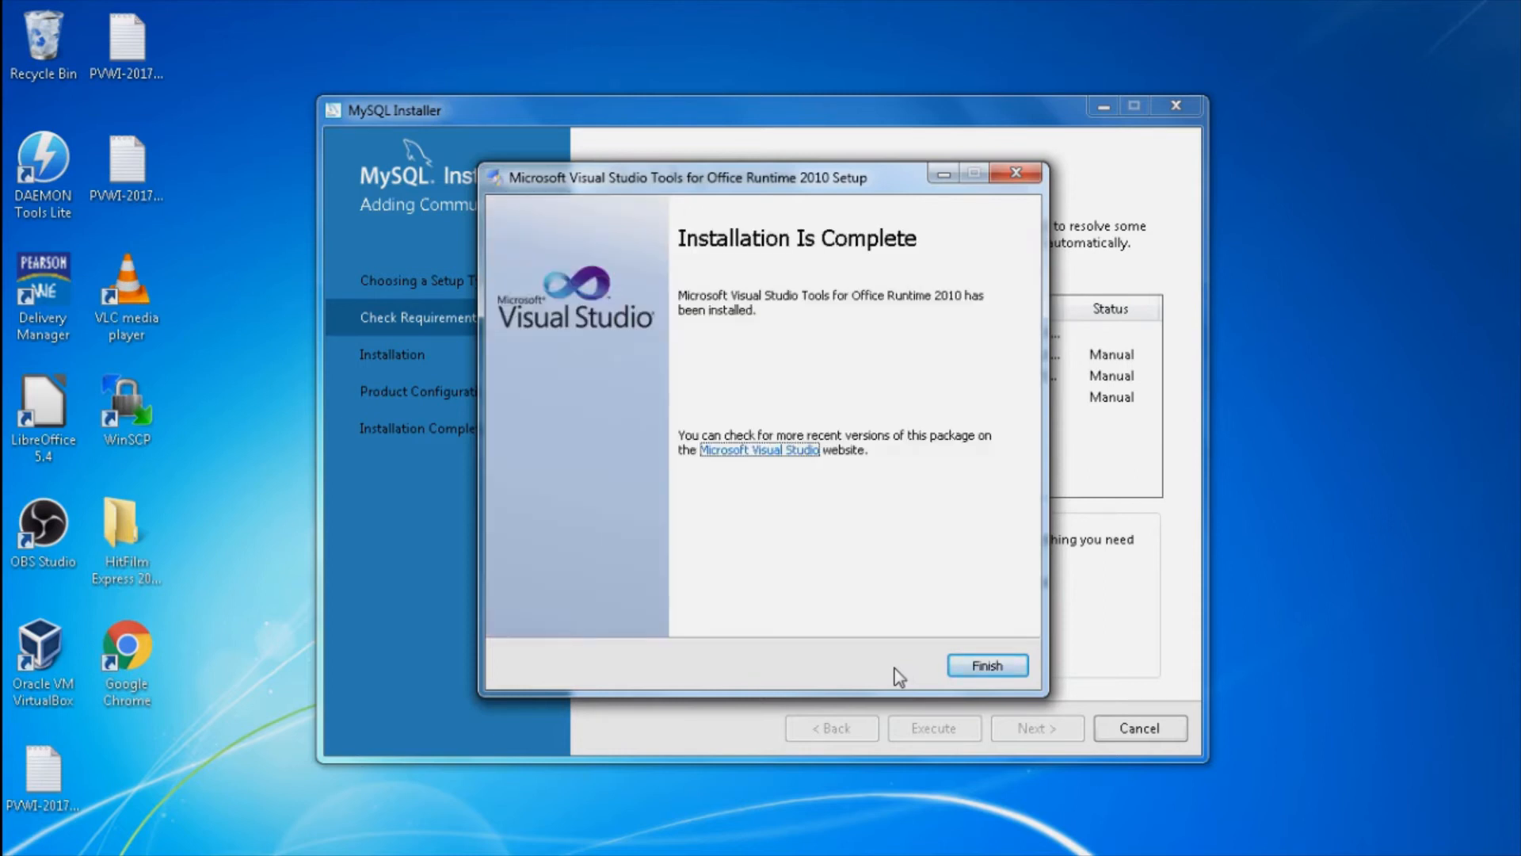
left_click(982, 666)
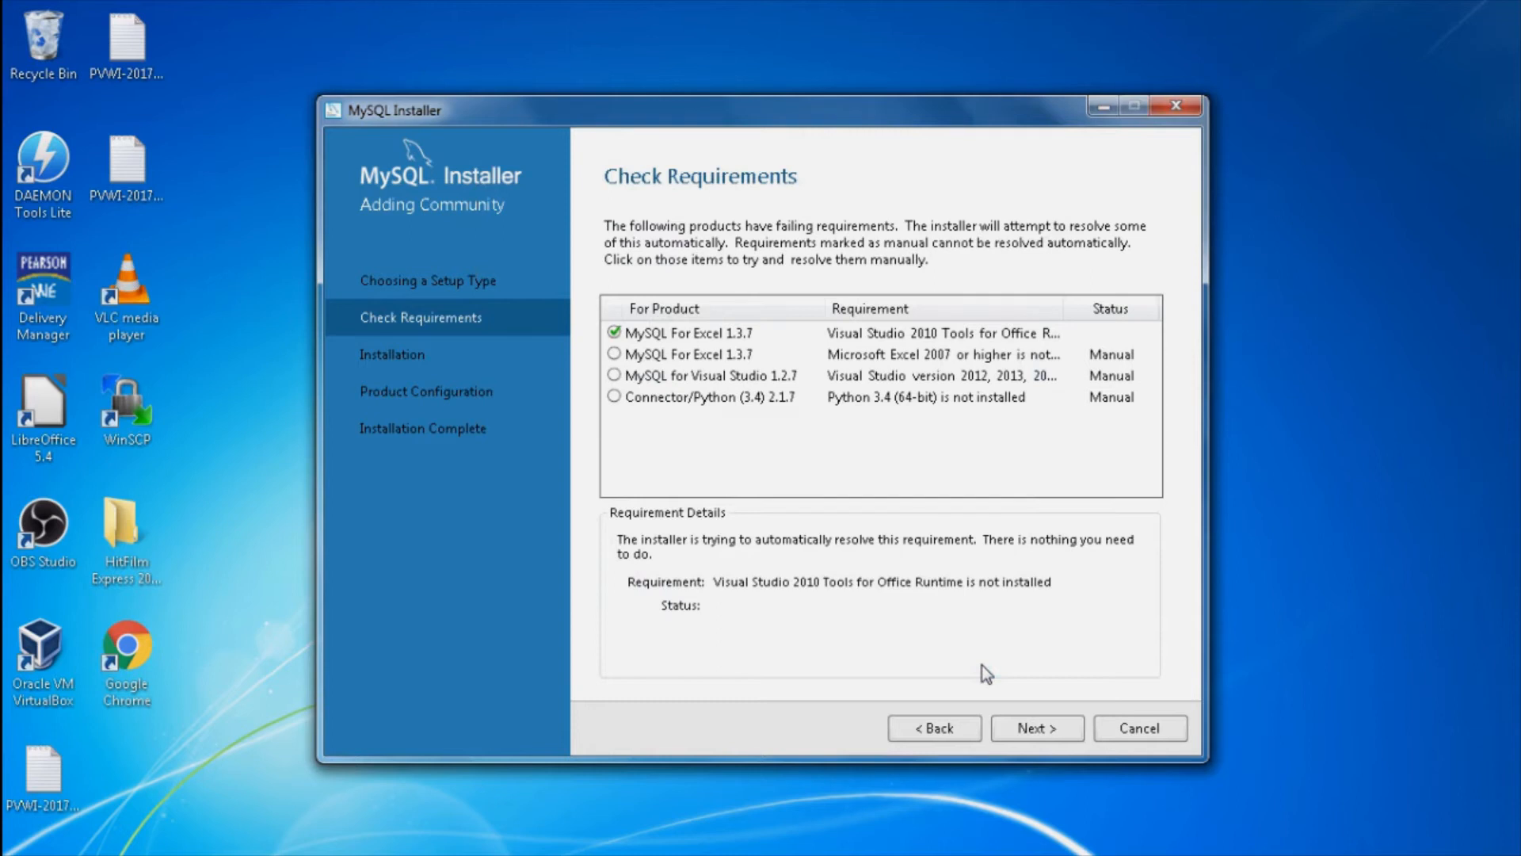
Step: Recheck the Python 3.4 requirement for Connector/Python, which still fails
left_click(864, 355)
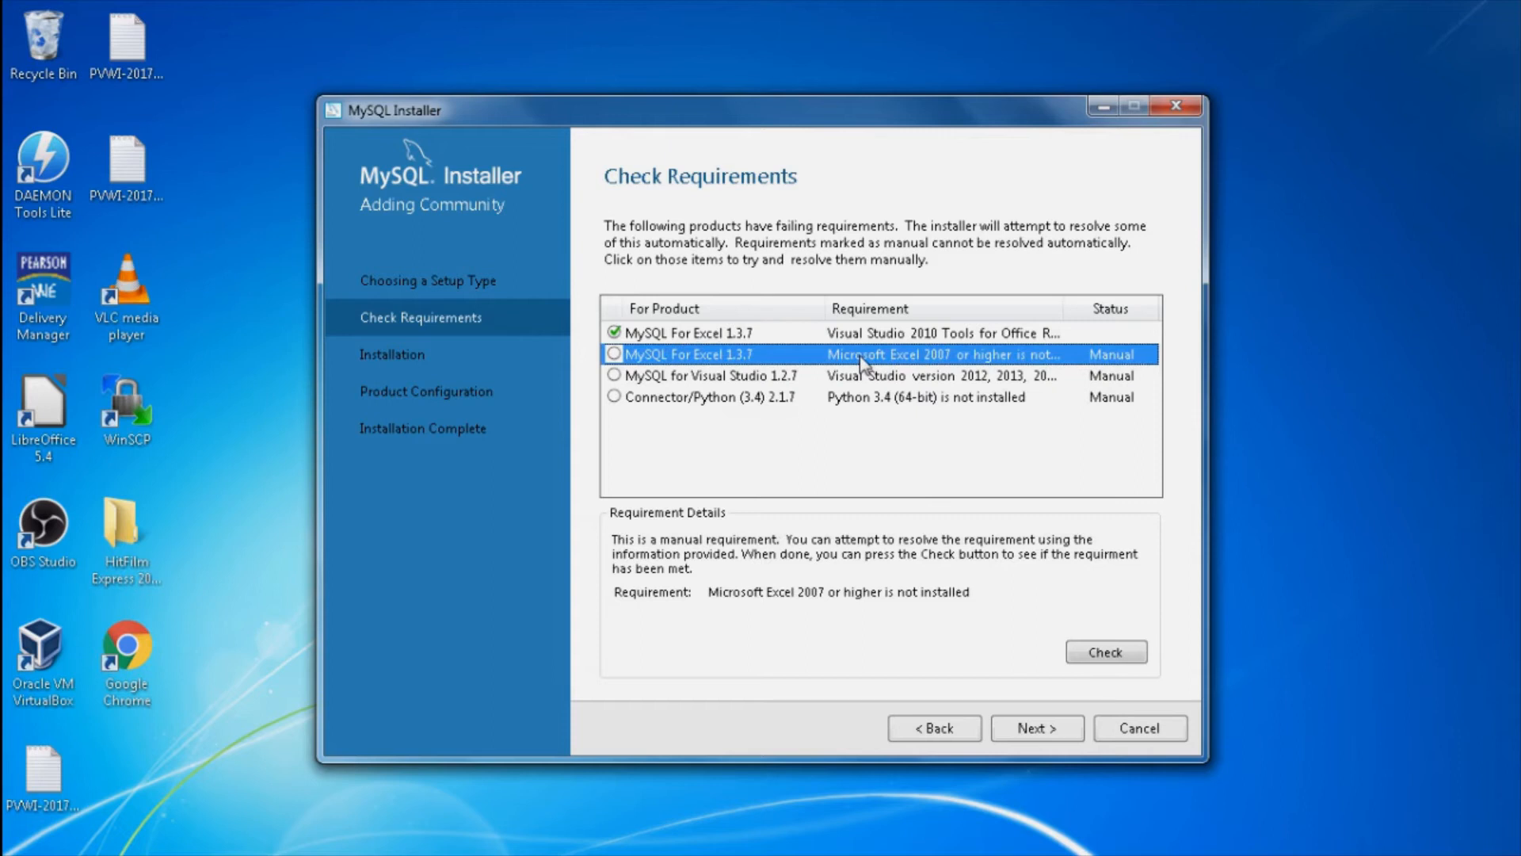
left_click(678, 399)
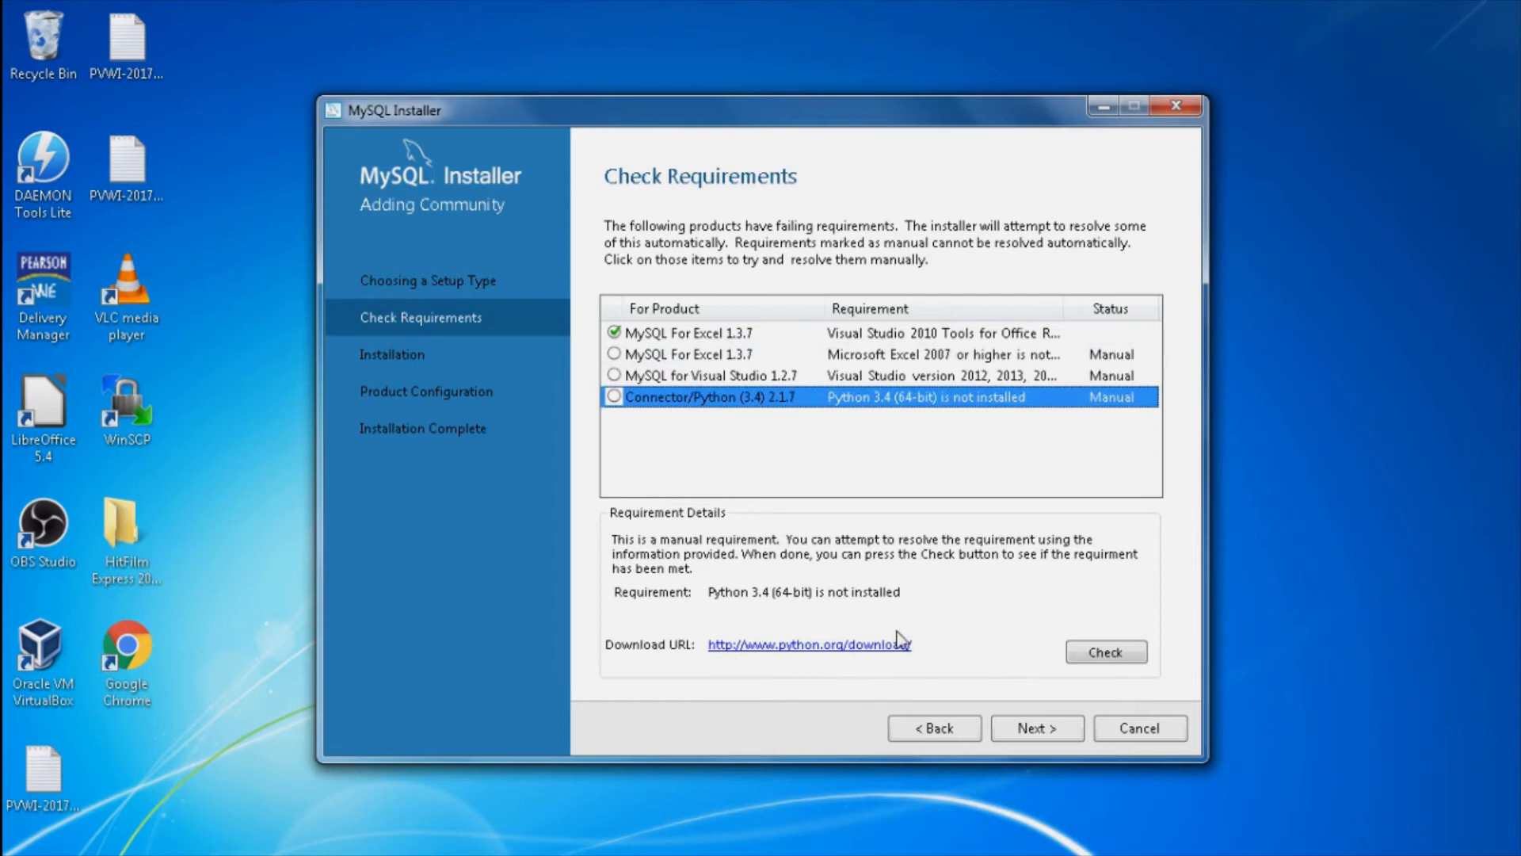
left_click(1110, 657)
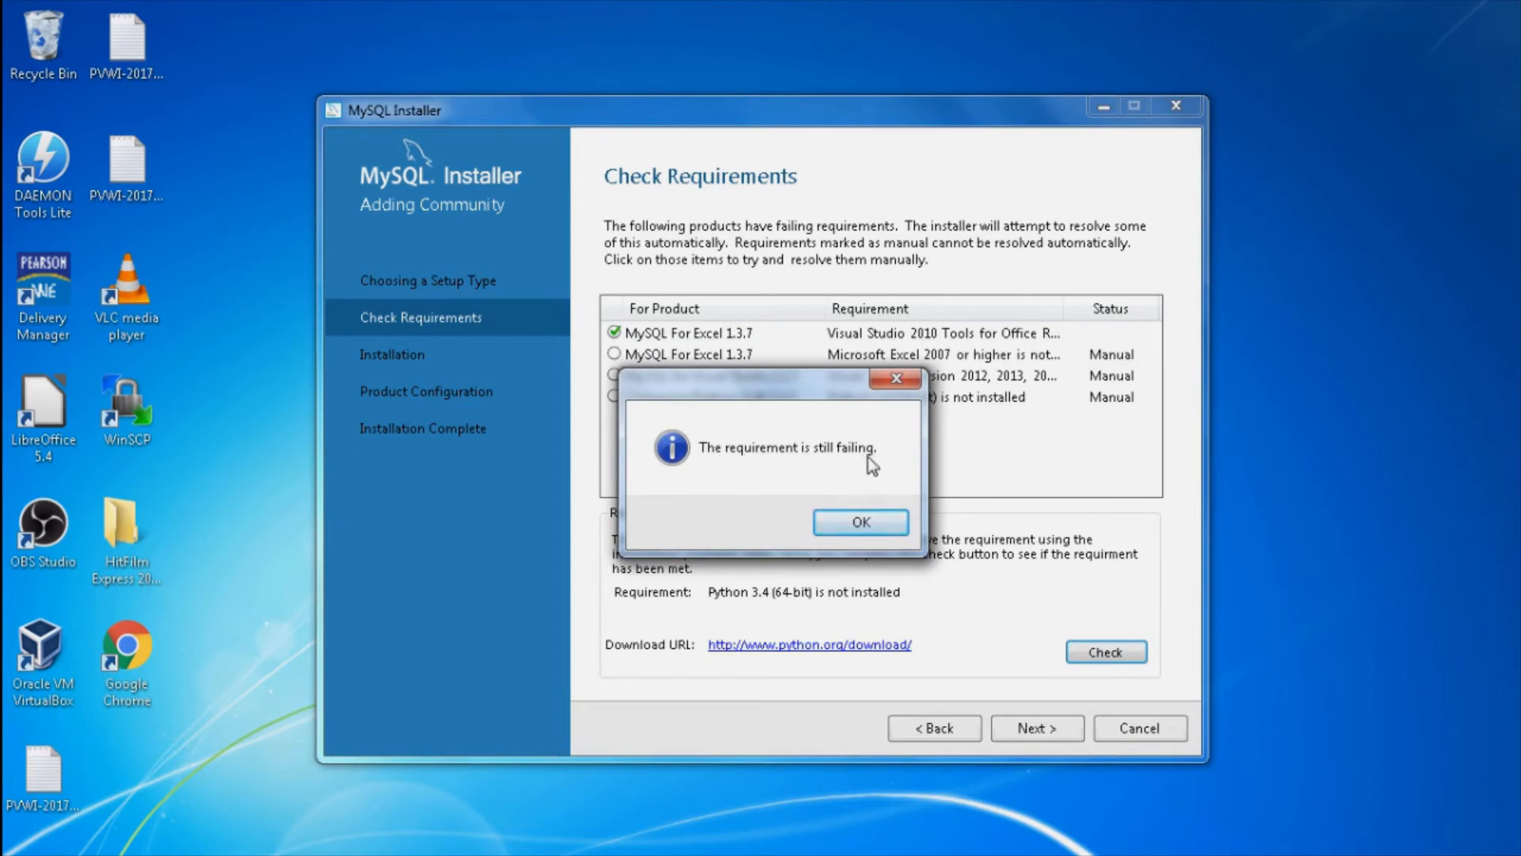
left_click(856, 525)
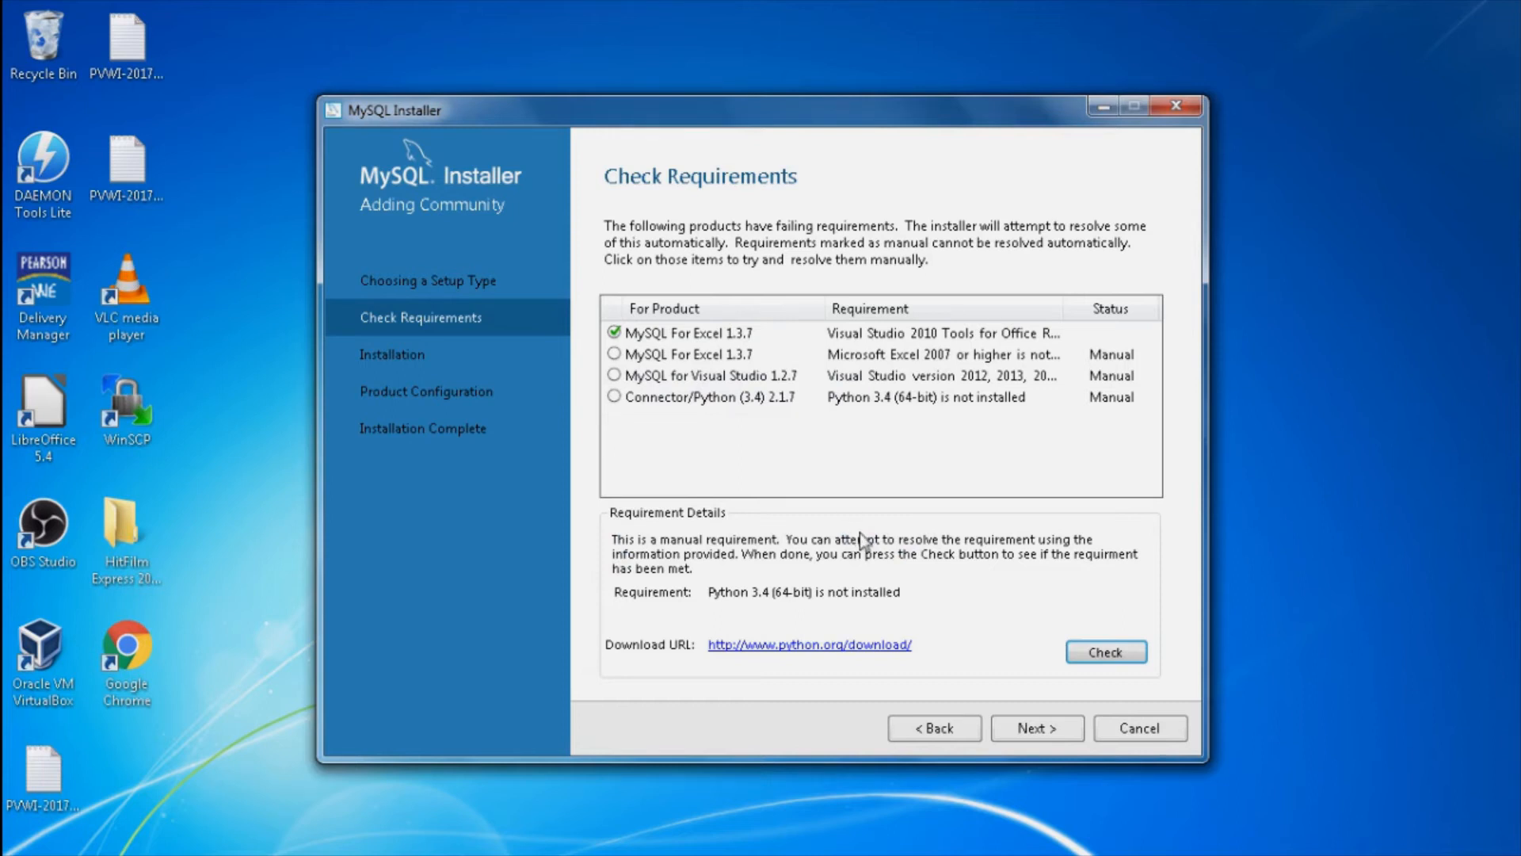
Step: Review the remaining unmet requirements and agree to proceed without them
left_click(726, 361)
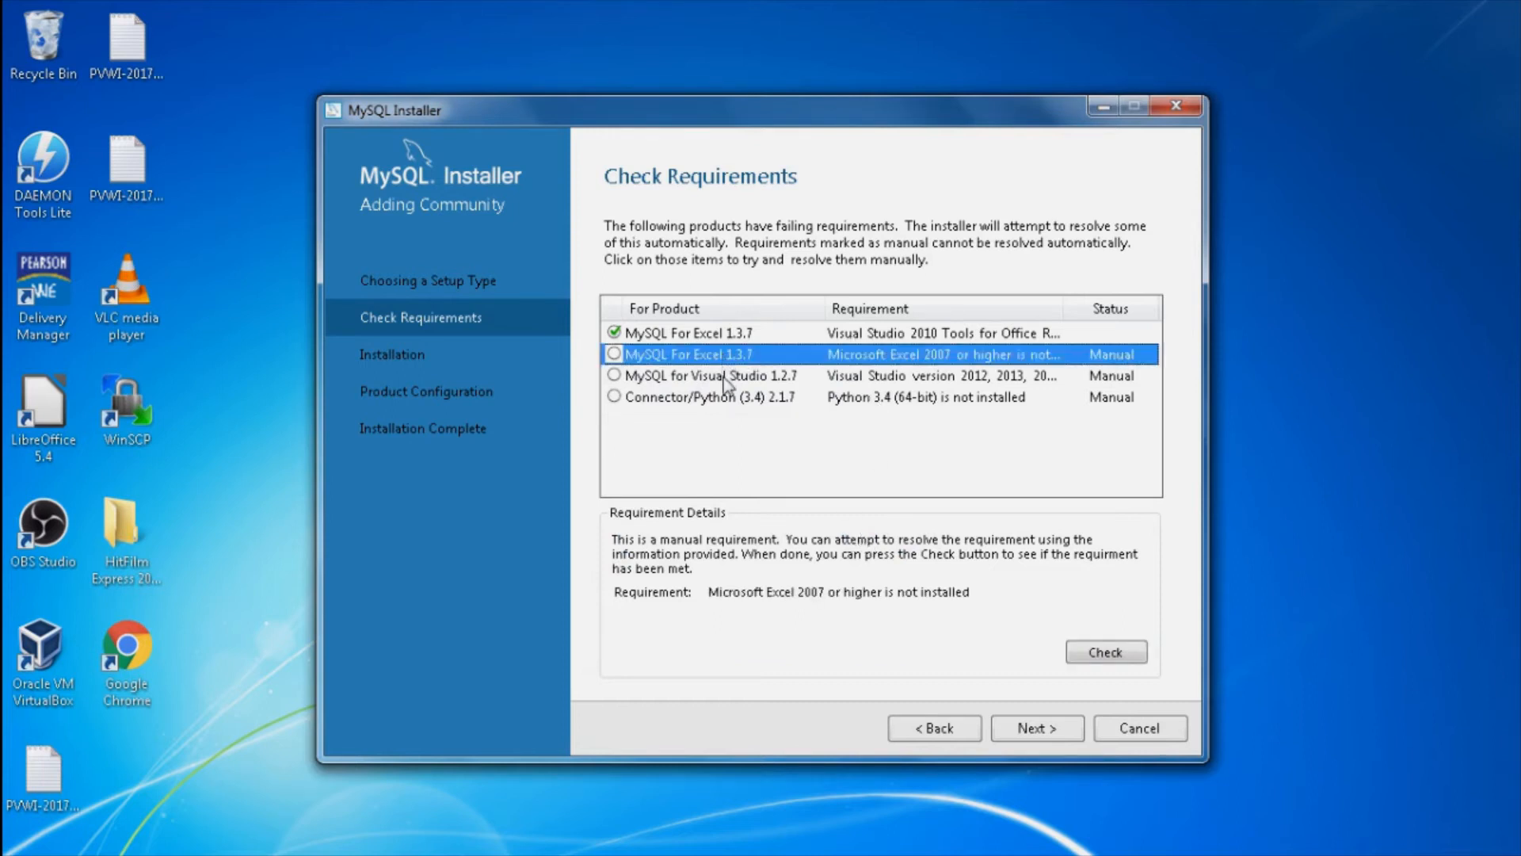
left_click(724, 377)
left_click(731, 396)
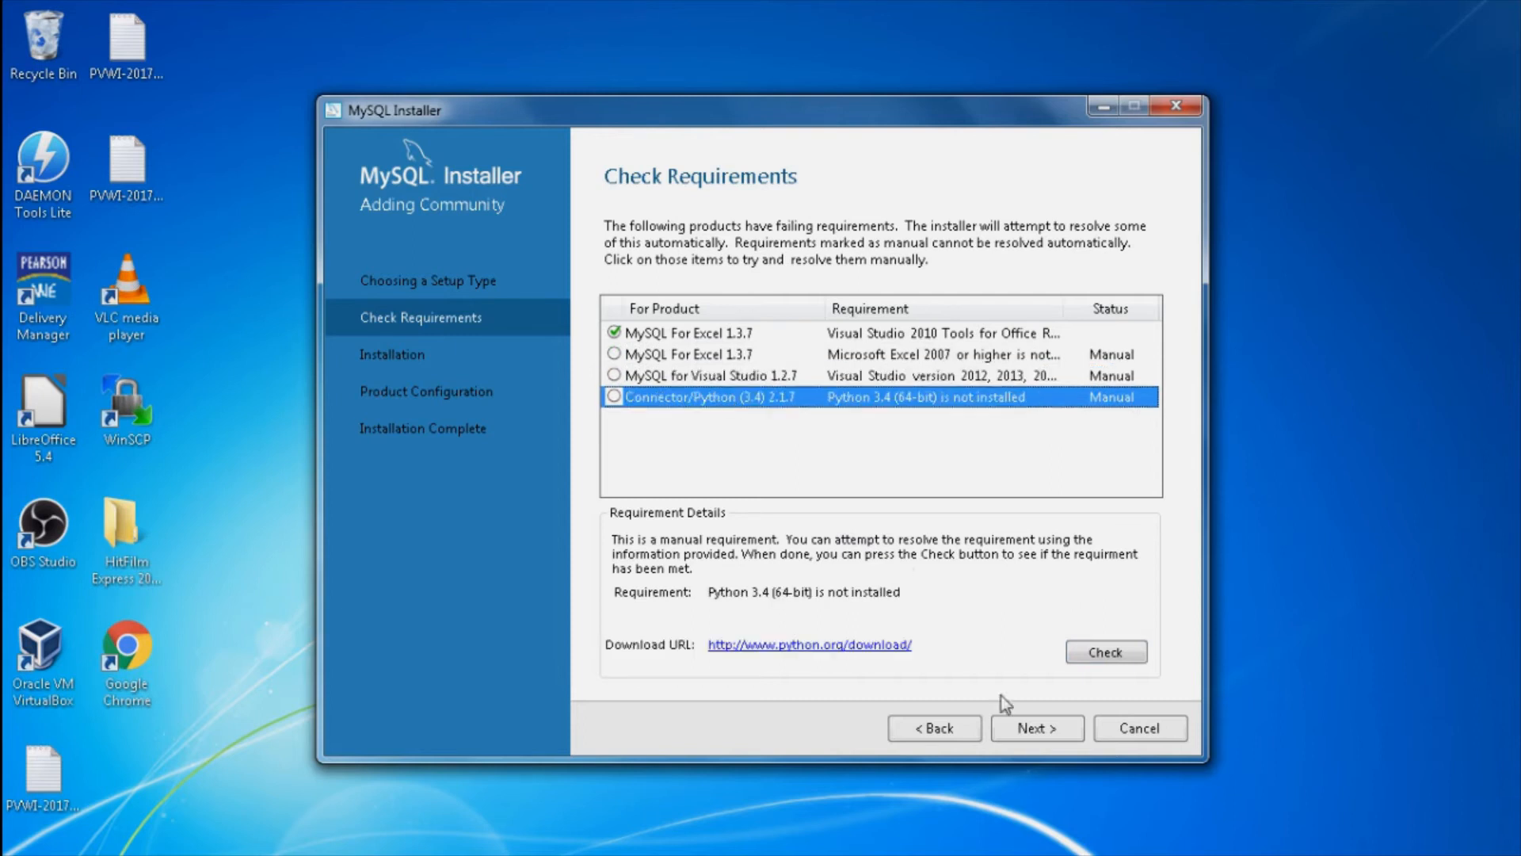
left_click(1023, 730)
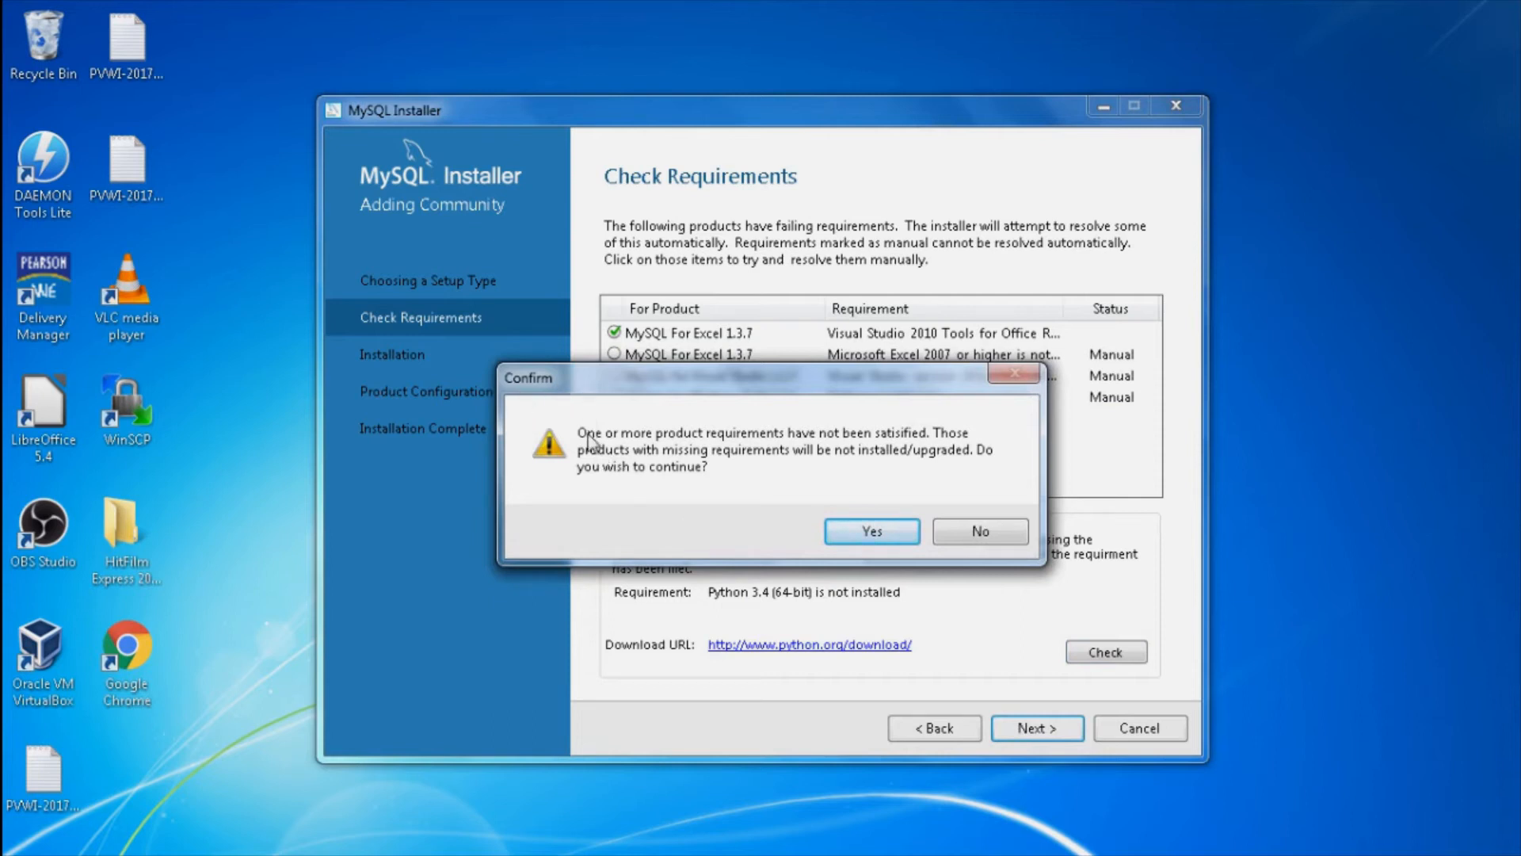
left_click(869, 532)
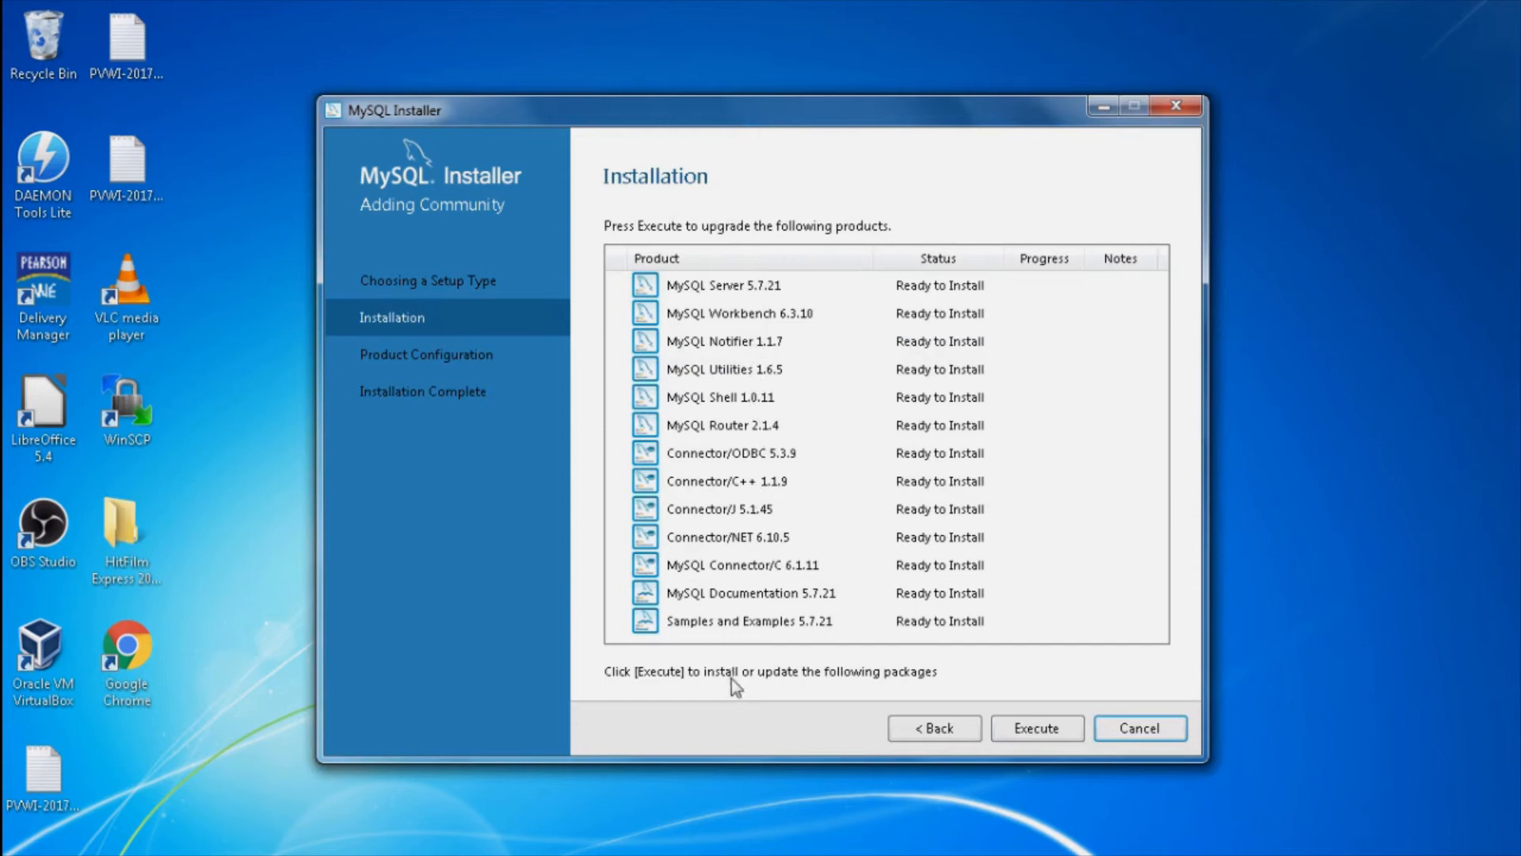
Step: Install all listed products, review the detailed log, and continue to Product Configuration
left_click(1040, 727)
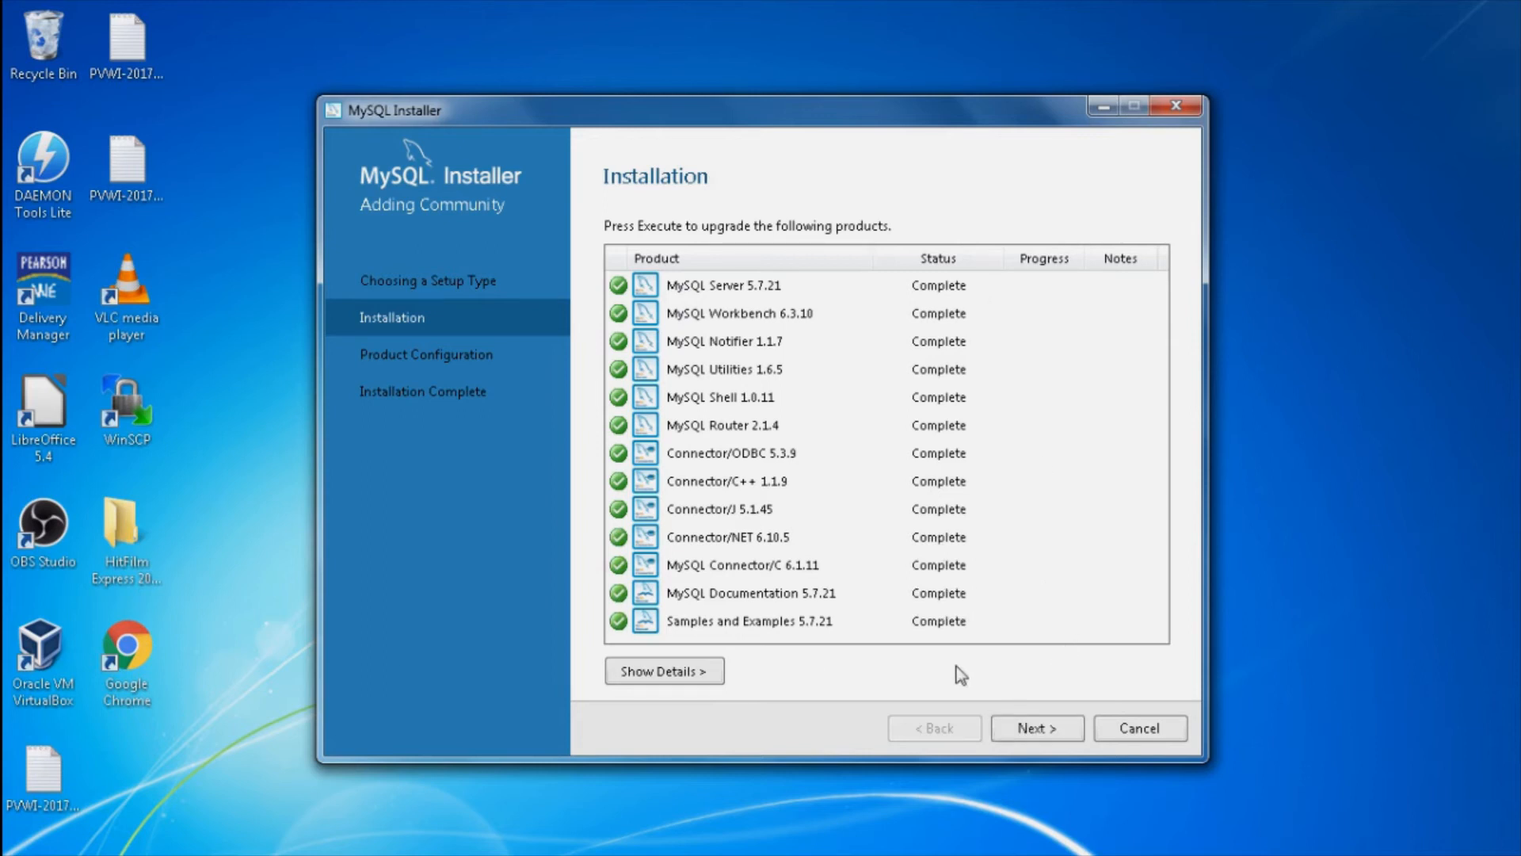
left_click(701, 673)
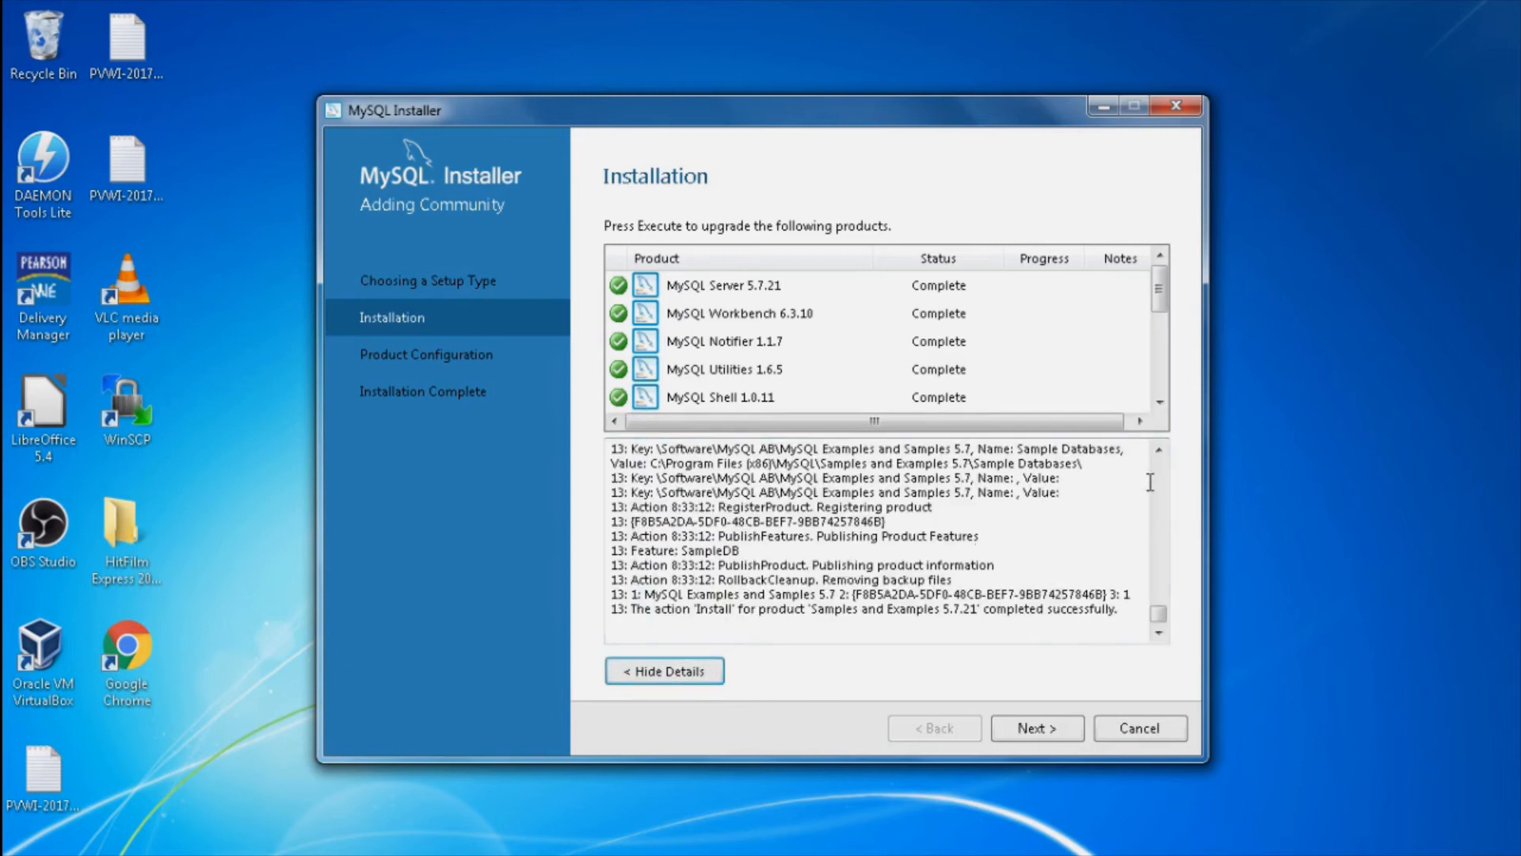
scroll(1152, 482, "up", 8)
scroll(1157, 473, "up", 15)
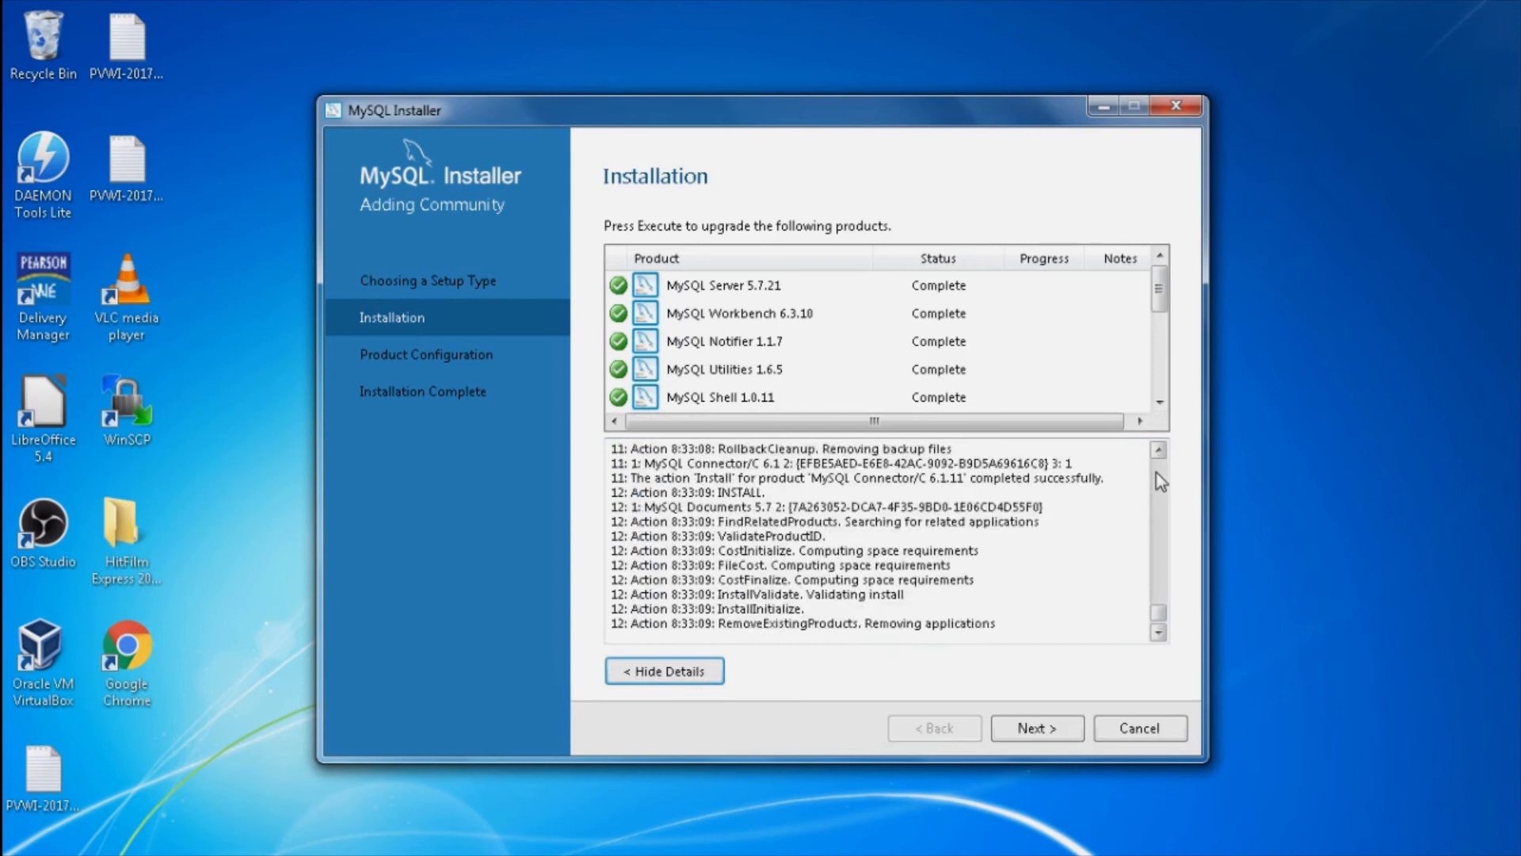
left_click_drag(1159, 611, 1157, 466)
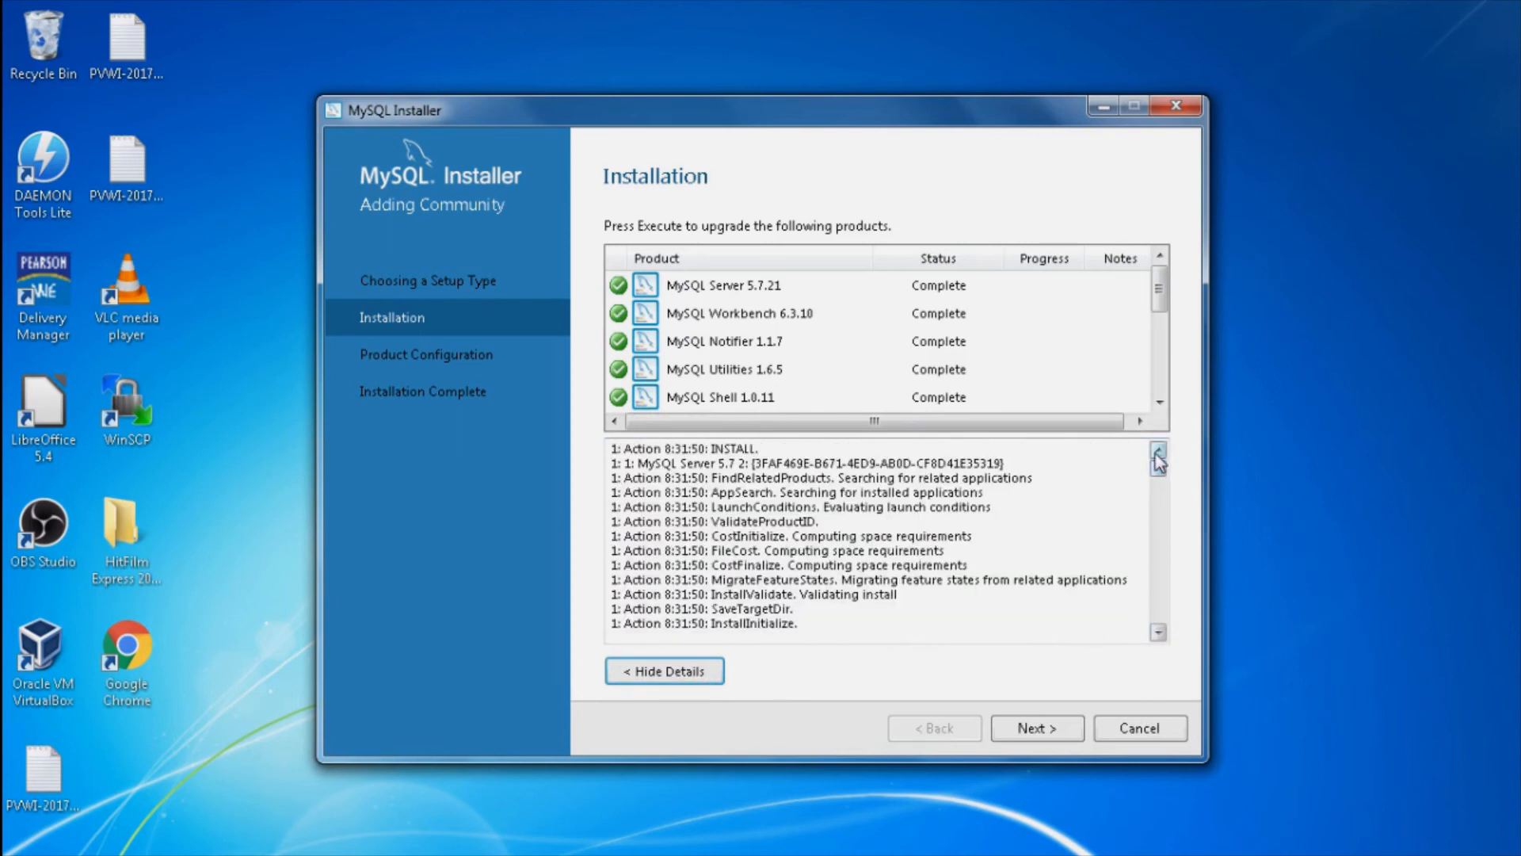
left_click(1062, 727)
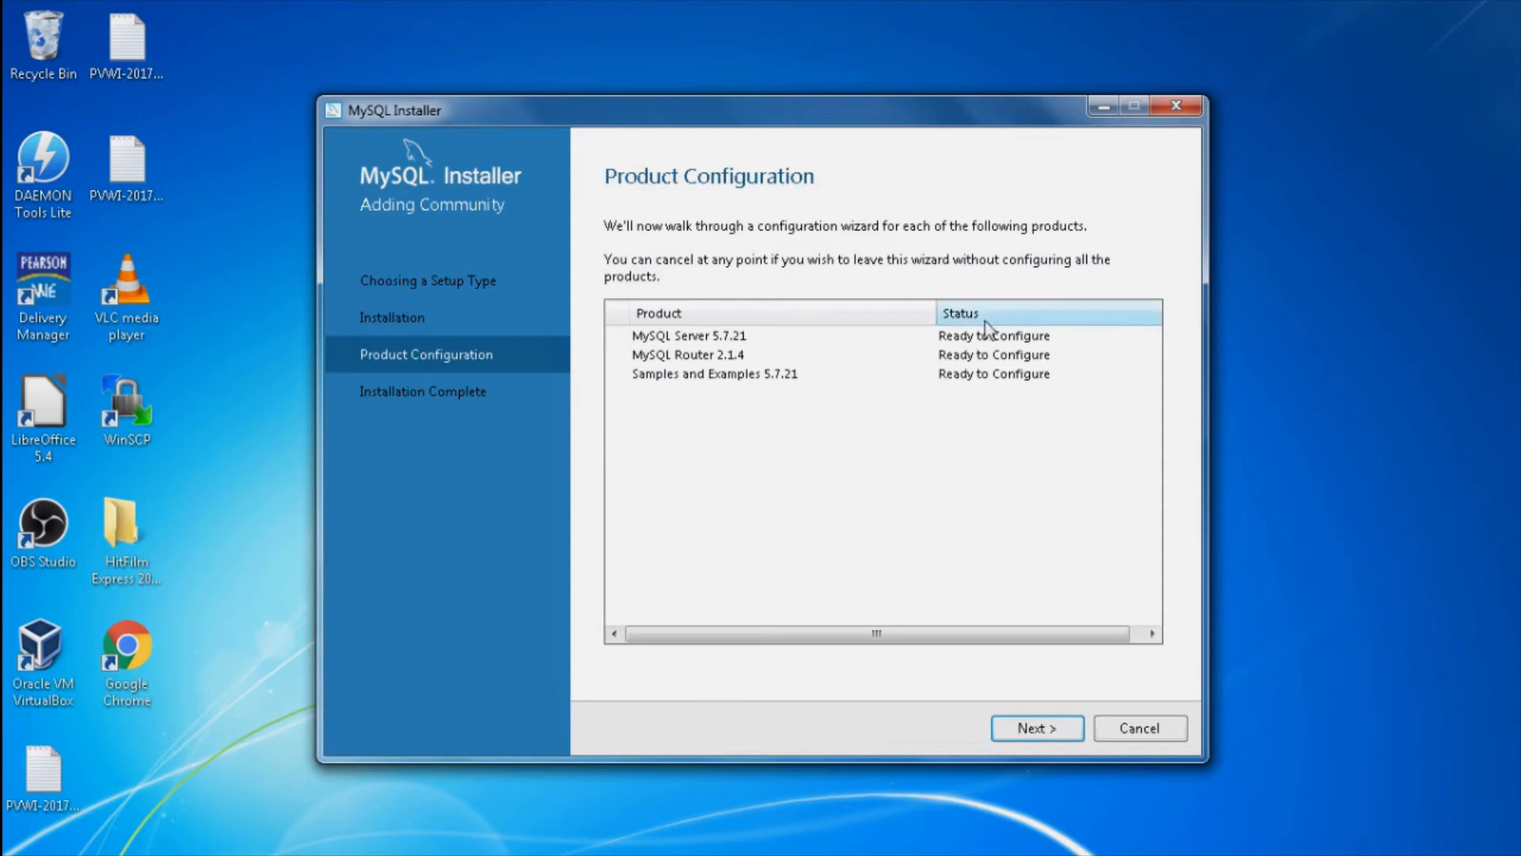
Step: Begin configuring MySQL Server 5.7.21, keeping Standalone MySQL Server / Classic MySQL Replication
left_click(1061, 721)
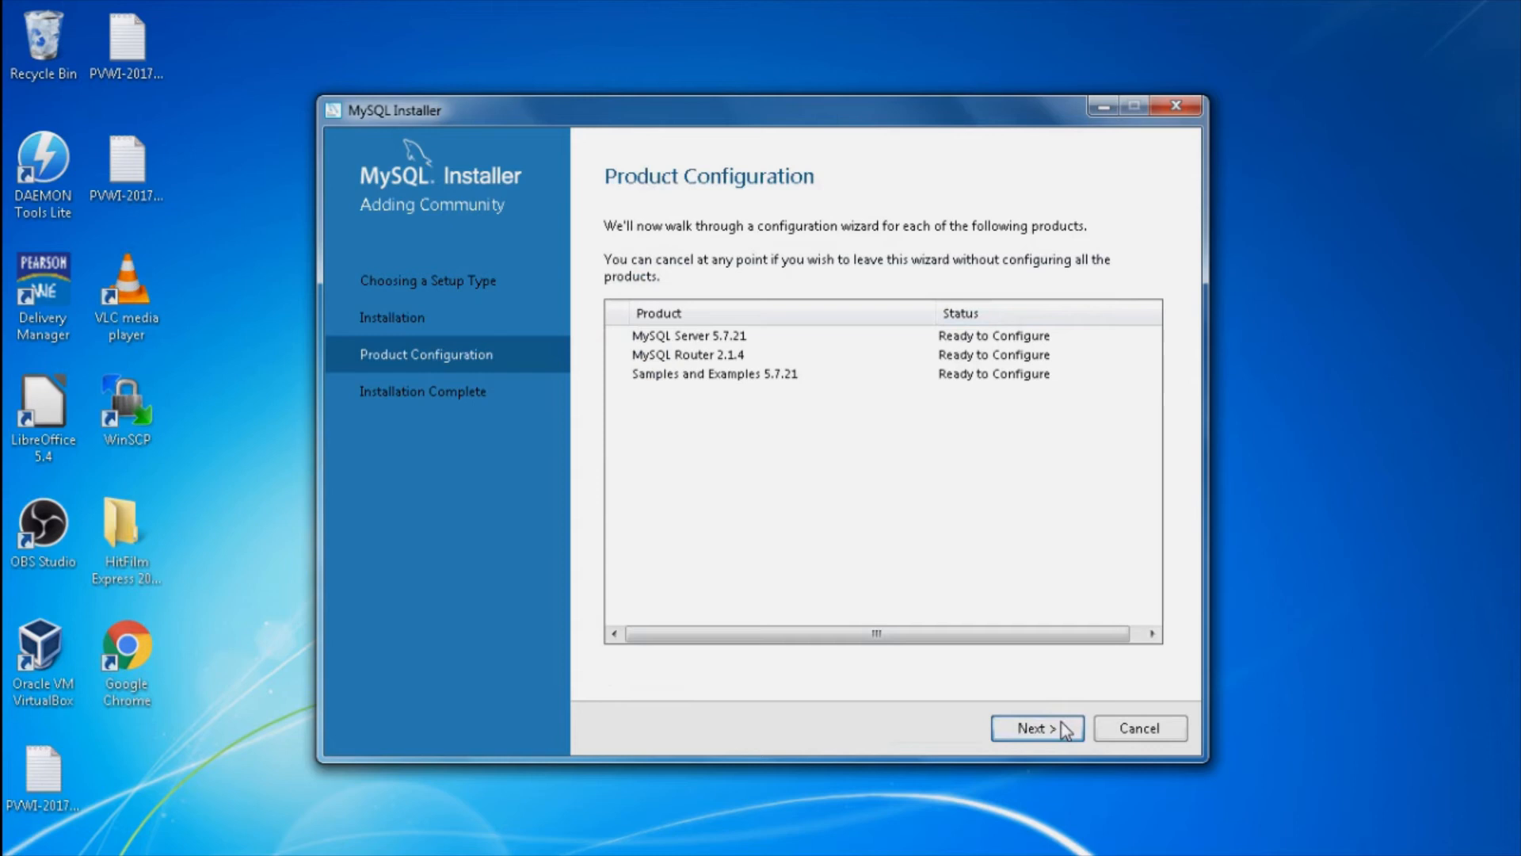
left_click(1066, 727)
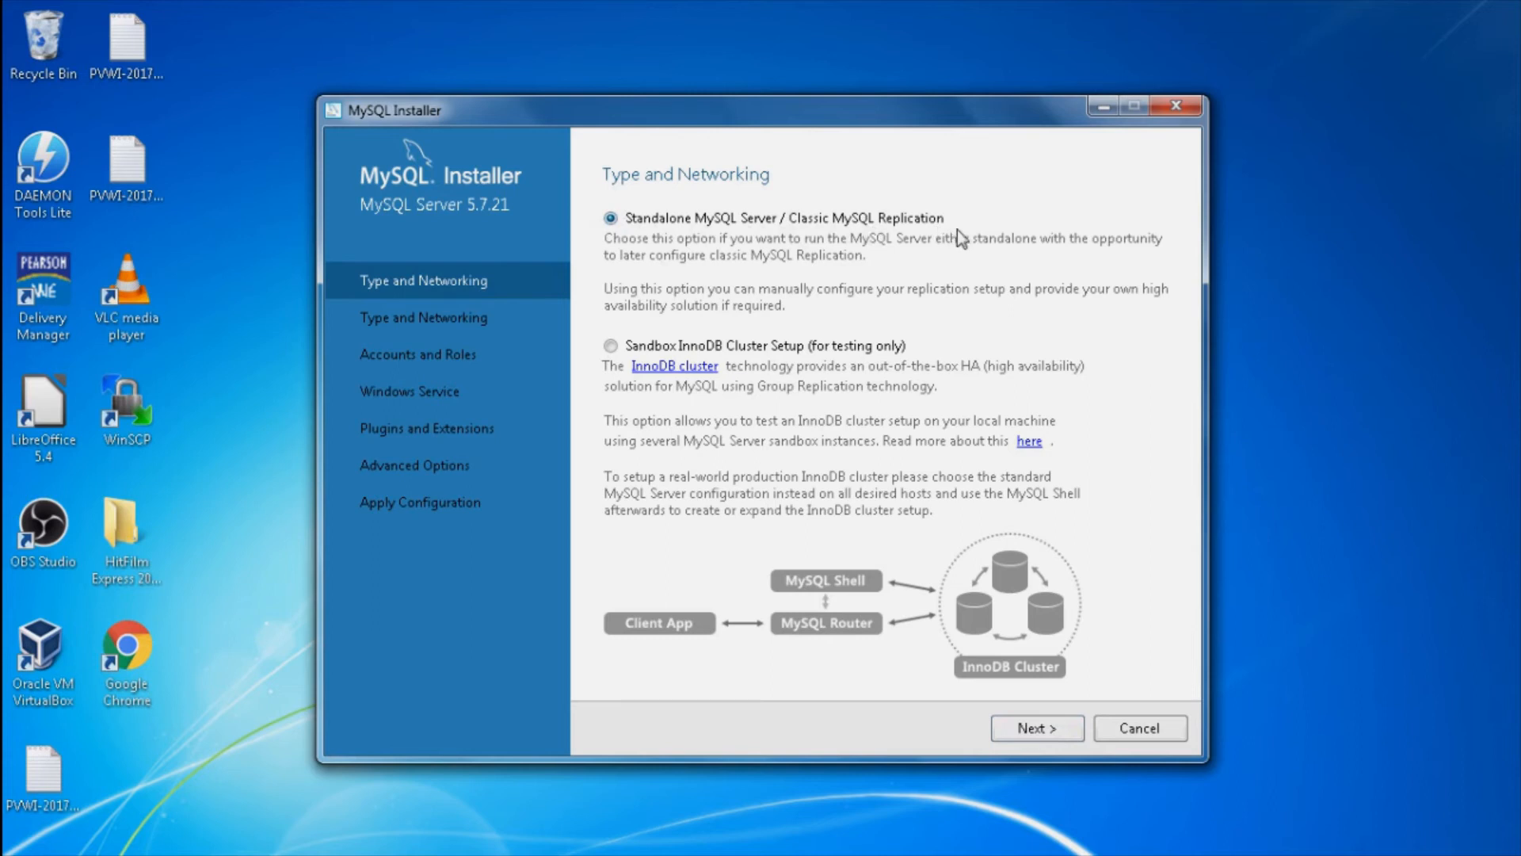
left_click(1022, 725)
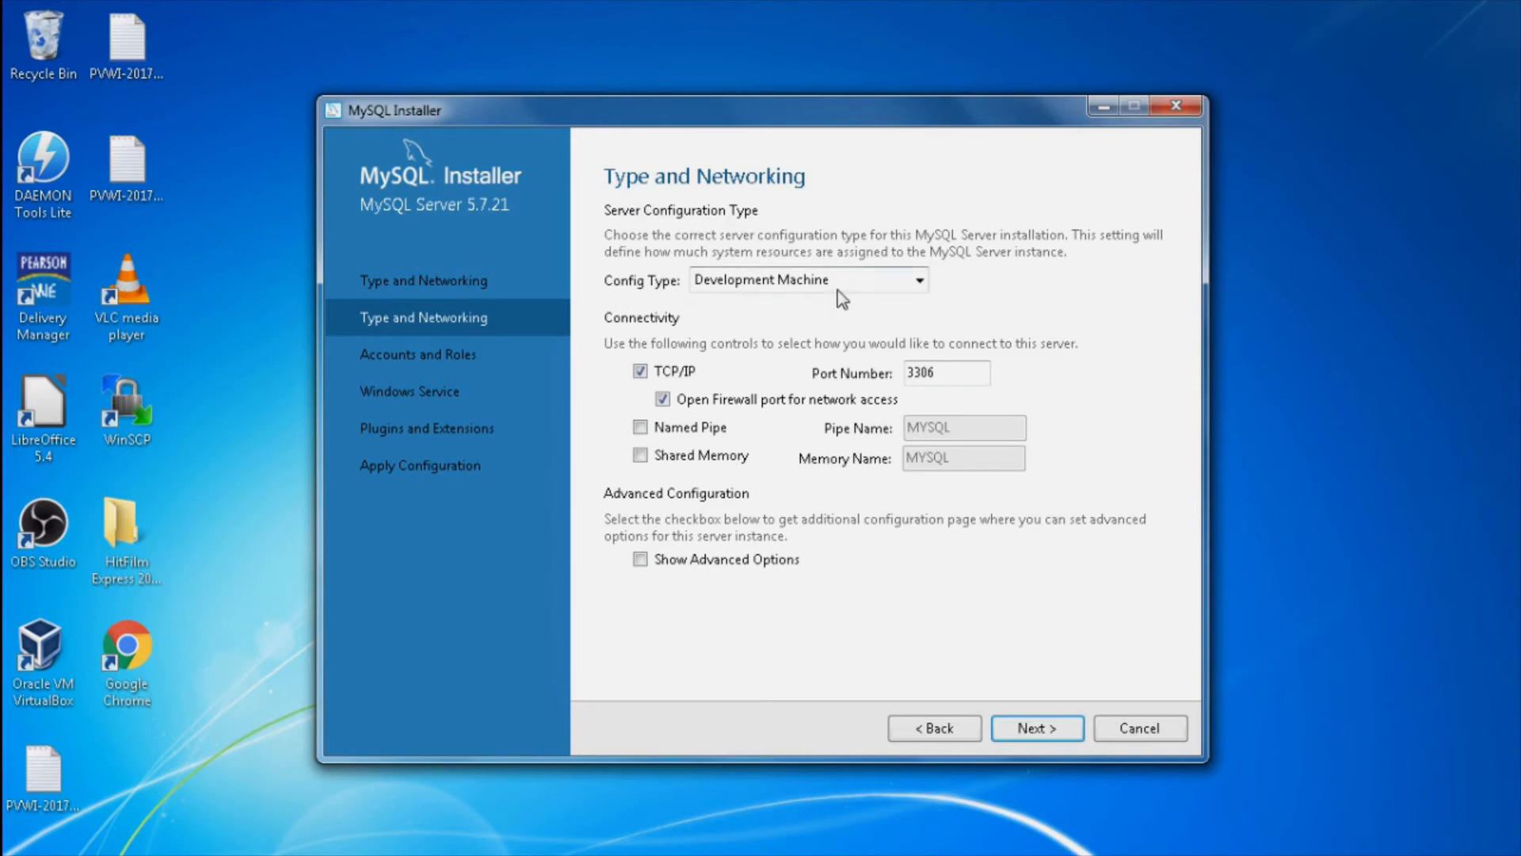
Step: Leave Config Type as Development Machine on TCP/IP port 3306 and continue
left_click(919, 281)
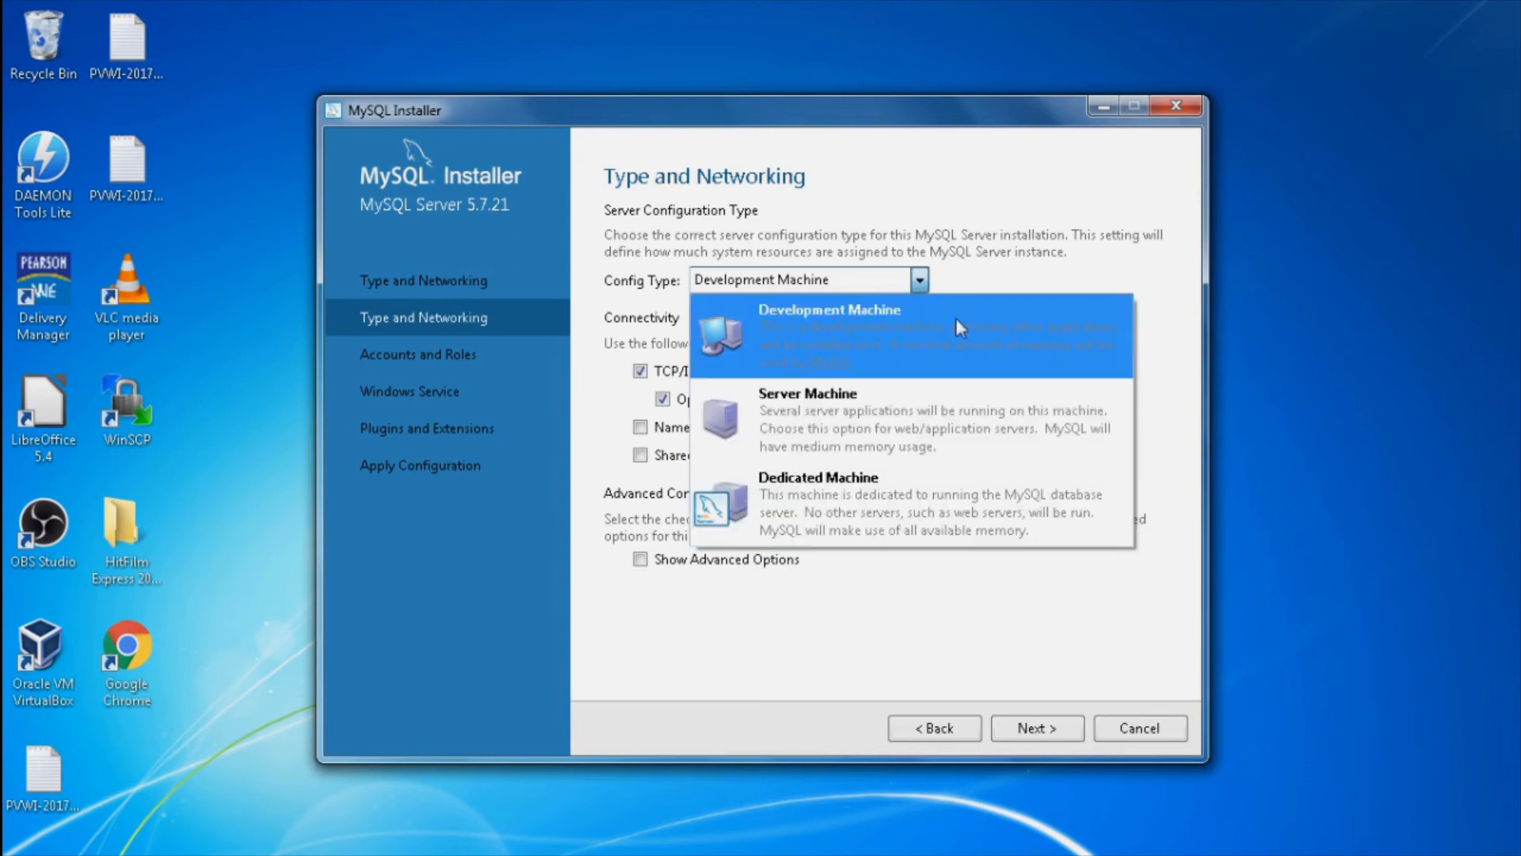
left_click(921, 280)
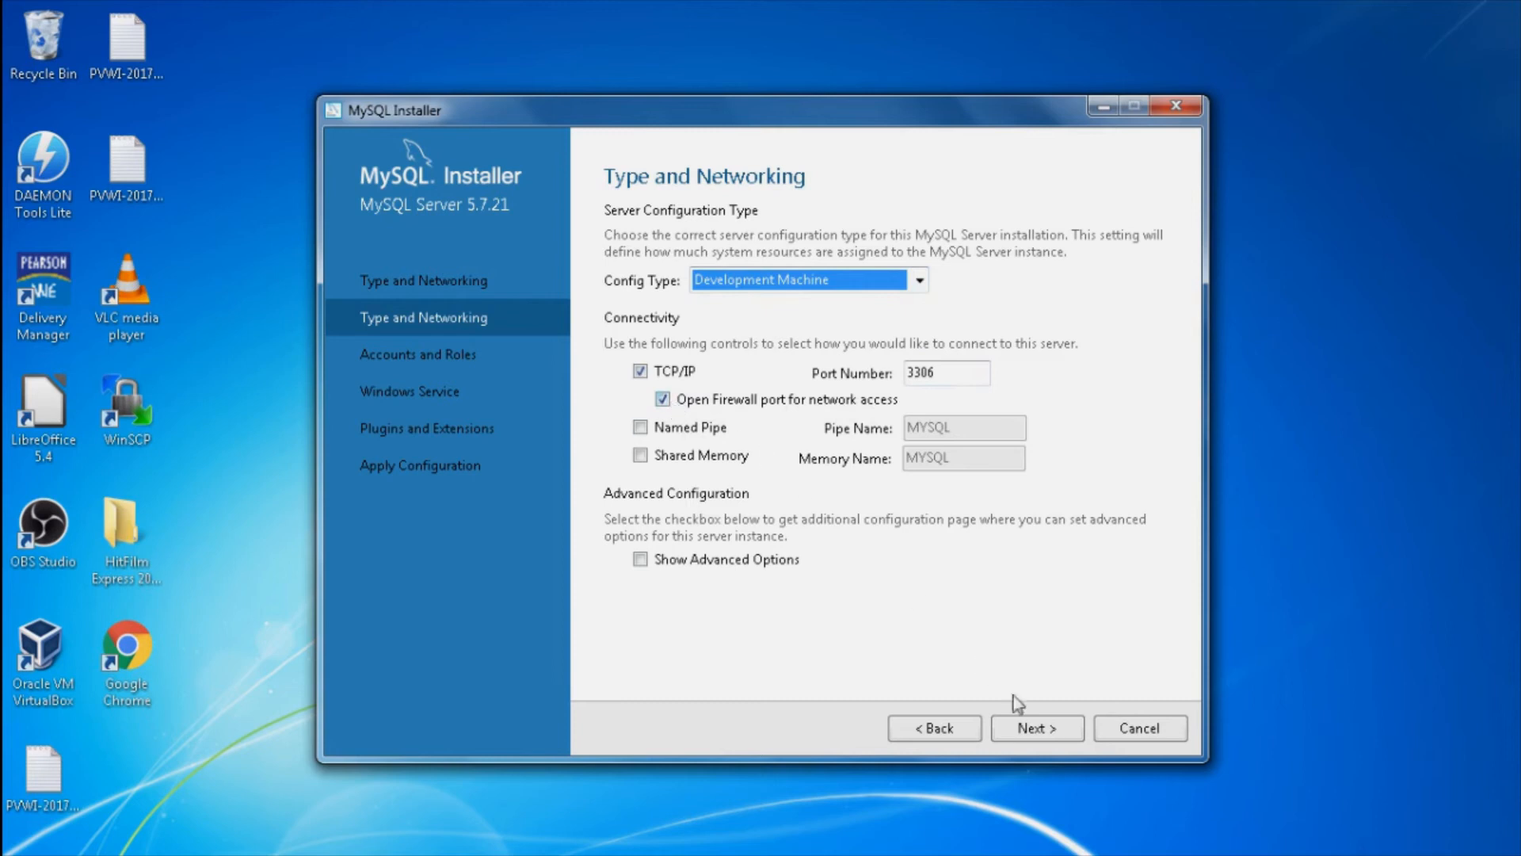
left_click(1033, 730)
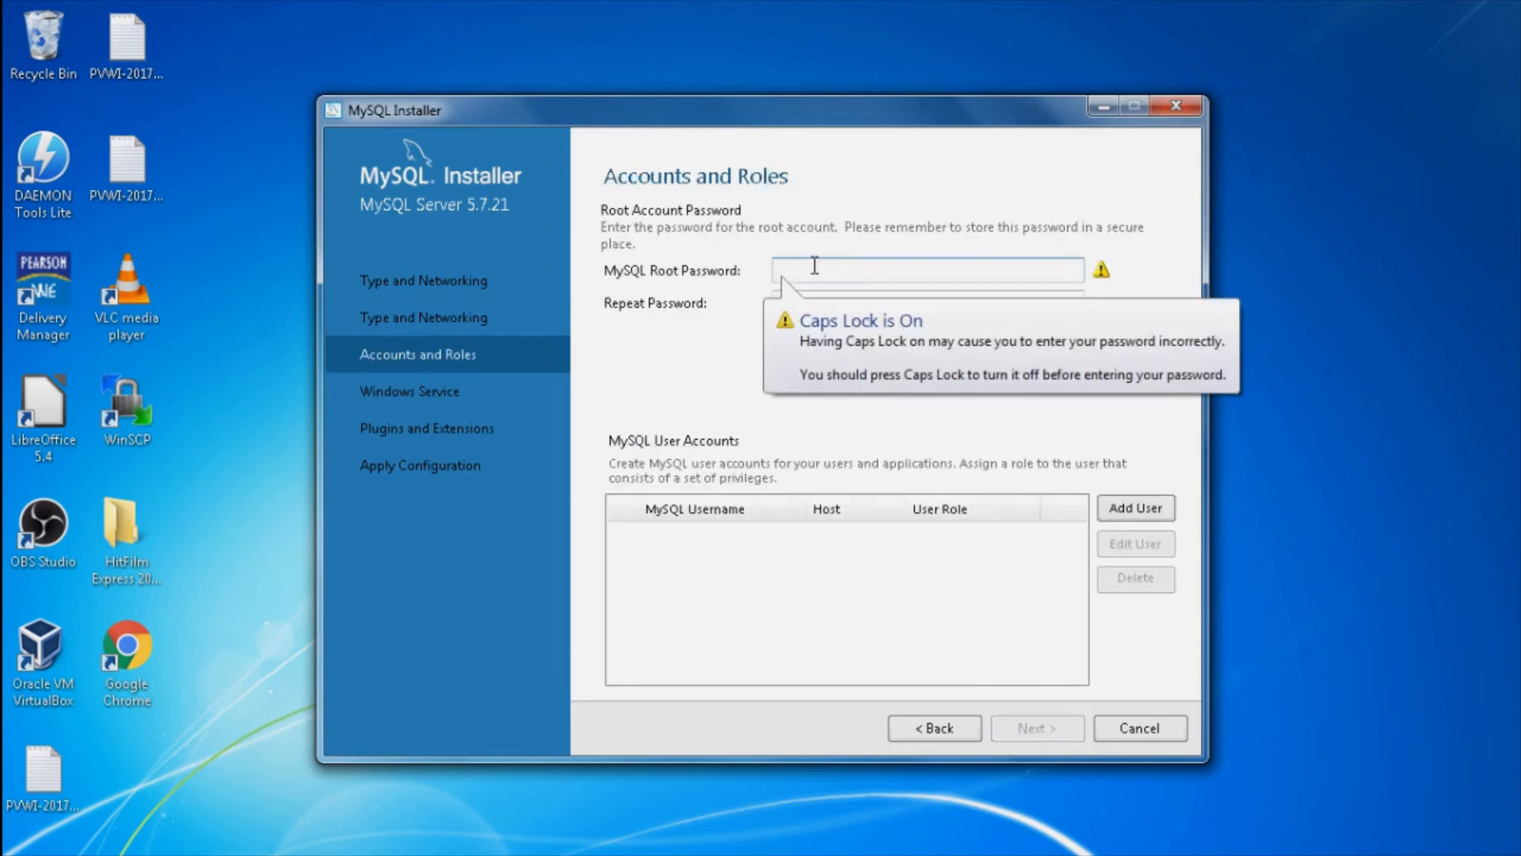
Step: Enter and confirm the root account password, then open the Add User form
key("Caps_Lock")
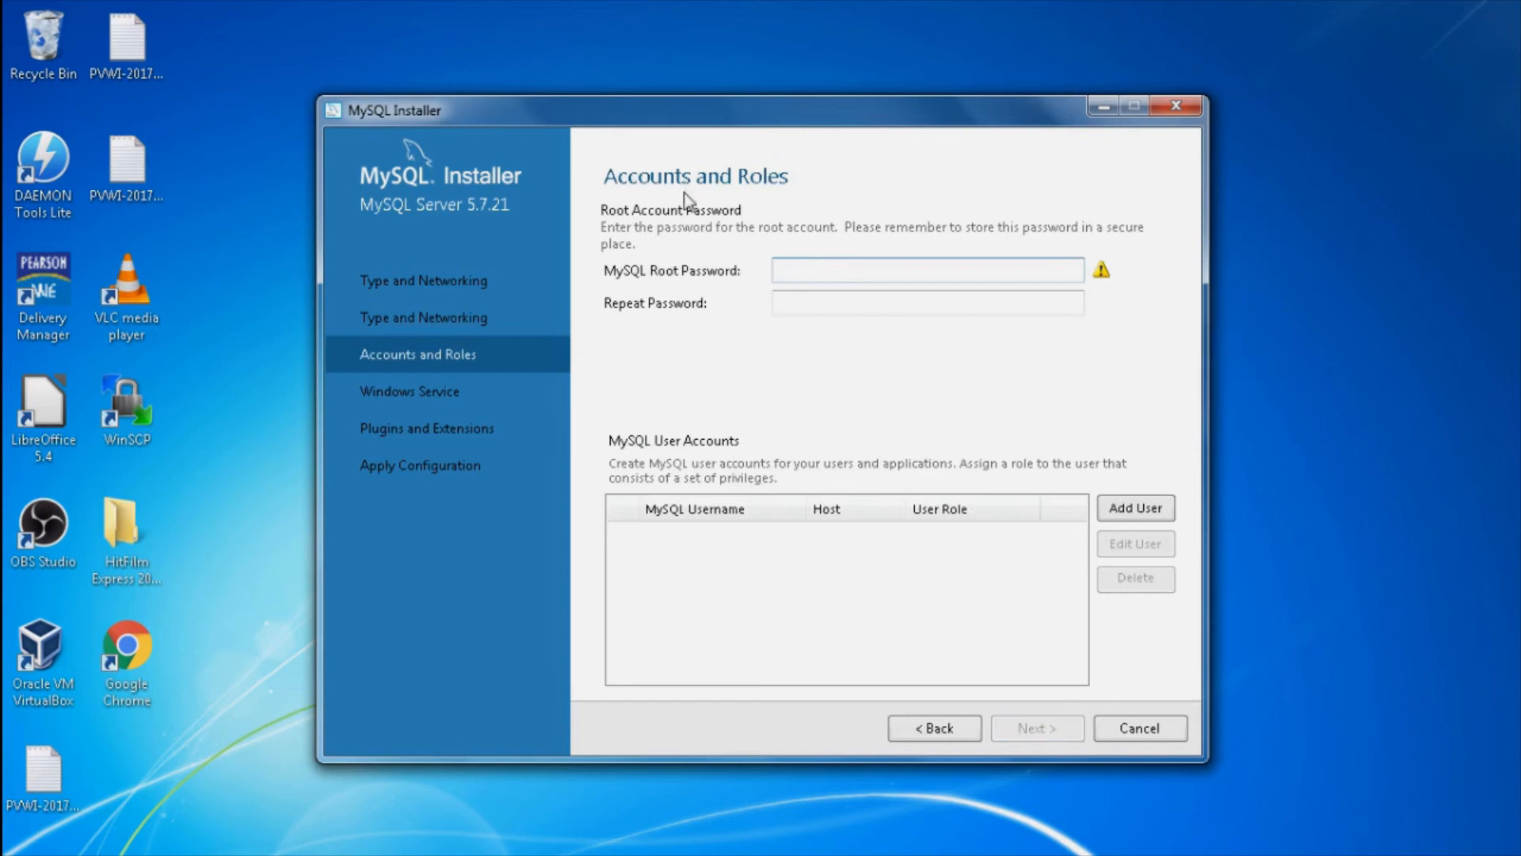
left_click(798, 270)
type("r")
type("••")
key("Tab")
type("••••••")
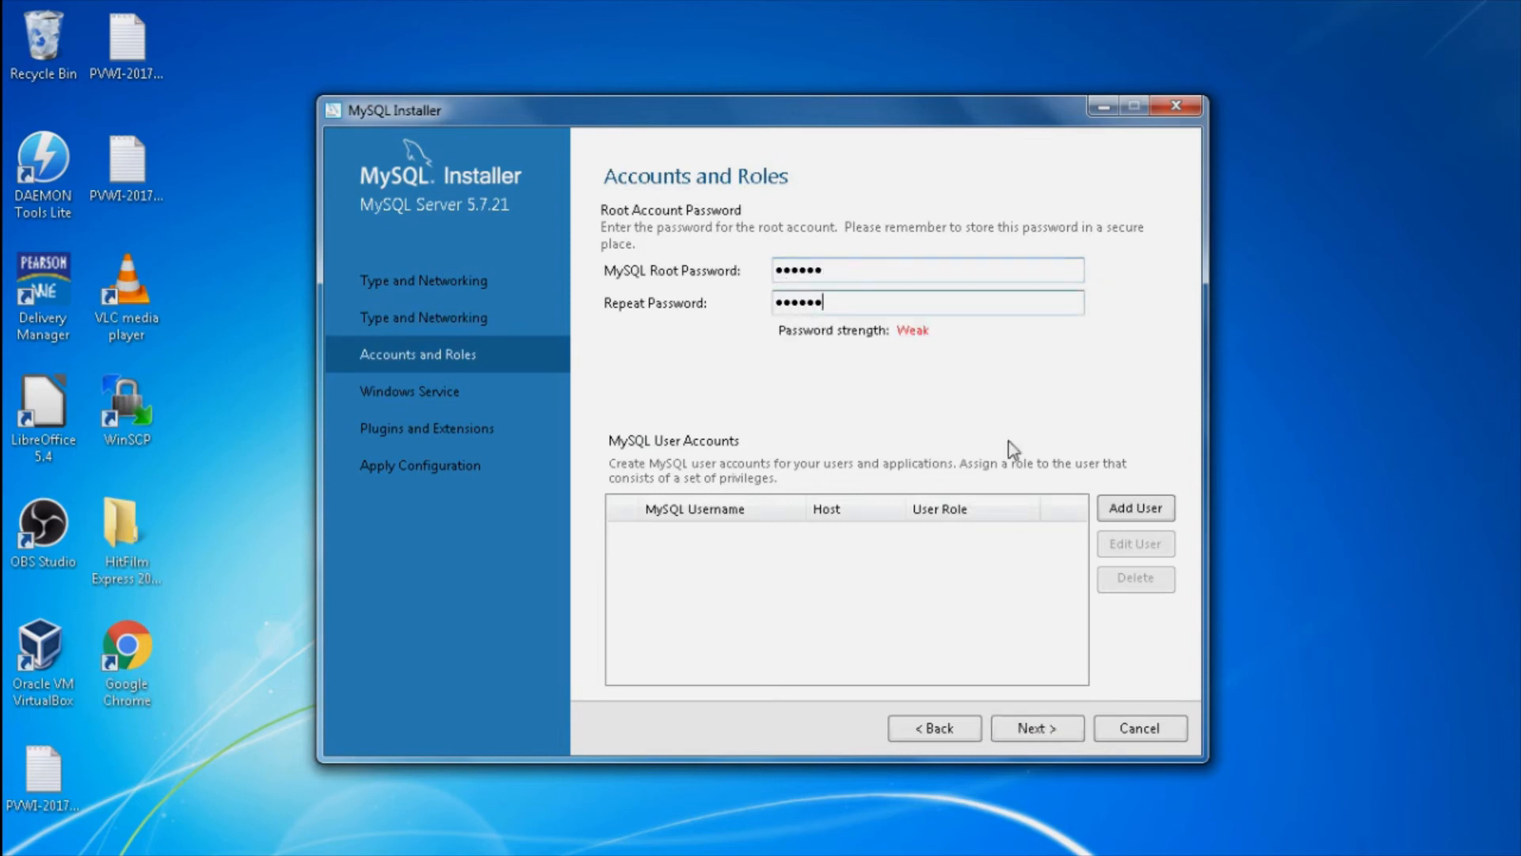
left_click(1123, 513)
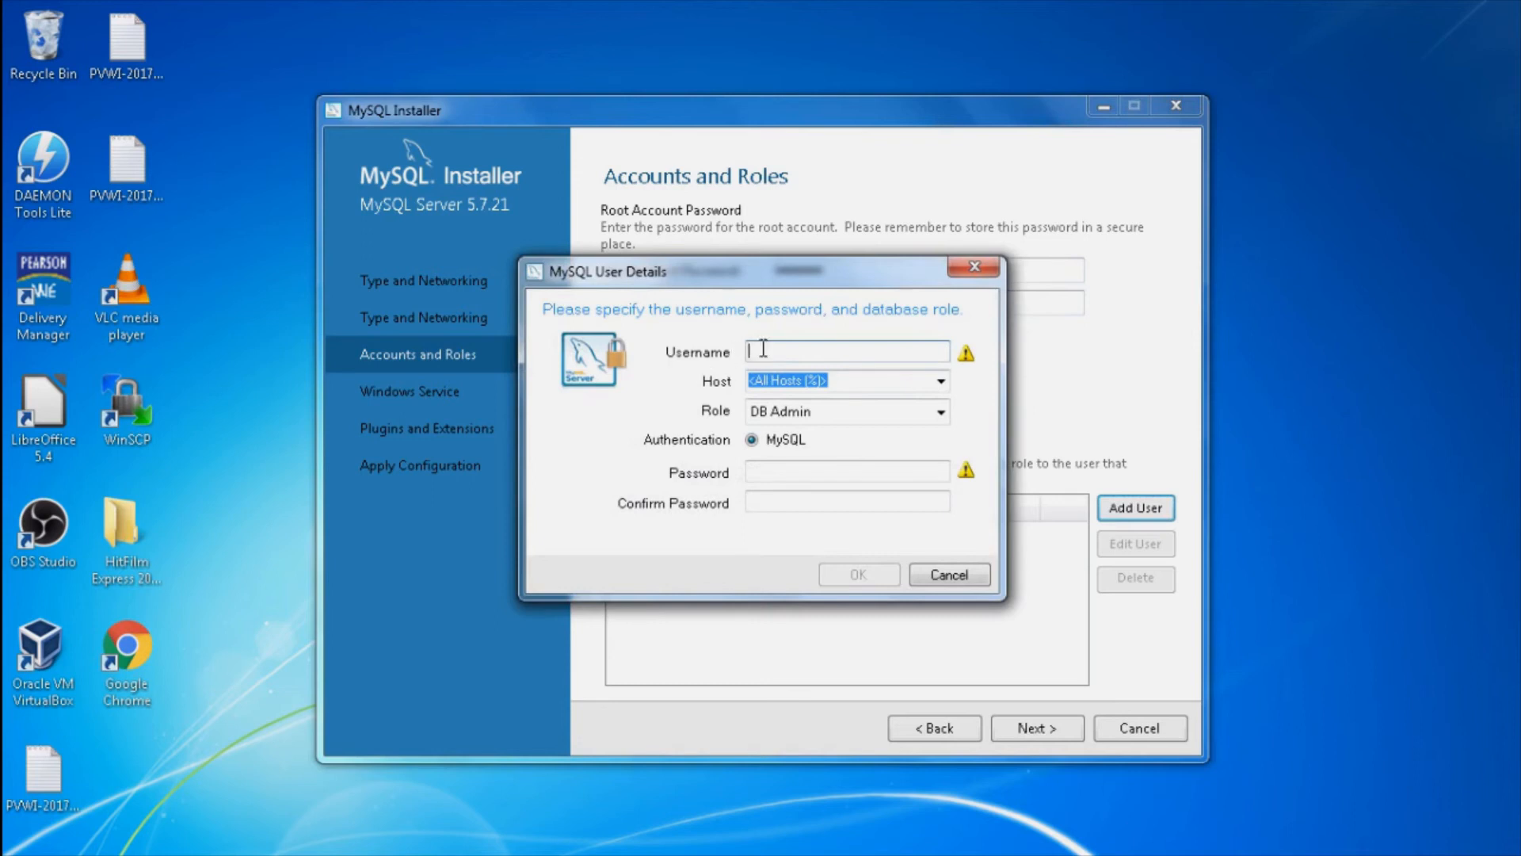
Step: Create user 'mysql' with a confirmed password, host All Hosts (%), and role DB Admin
type("mysql")
left_click(752, 473)
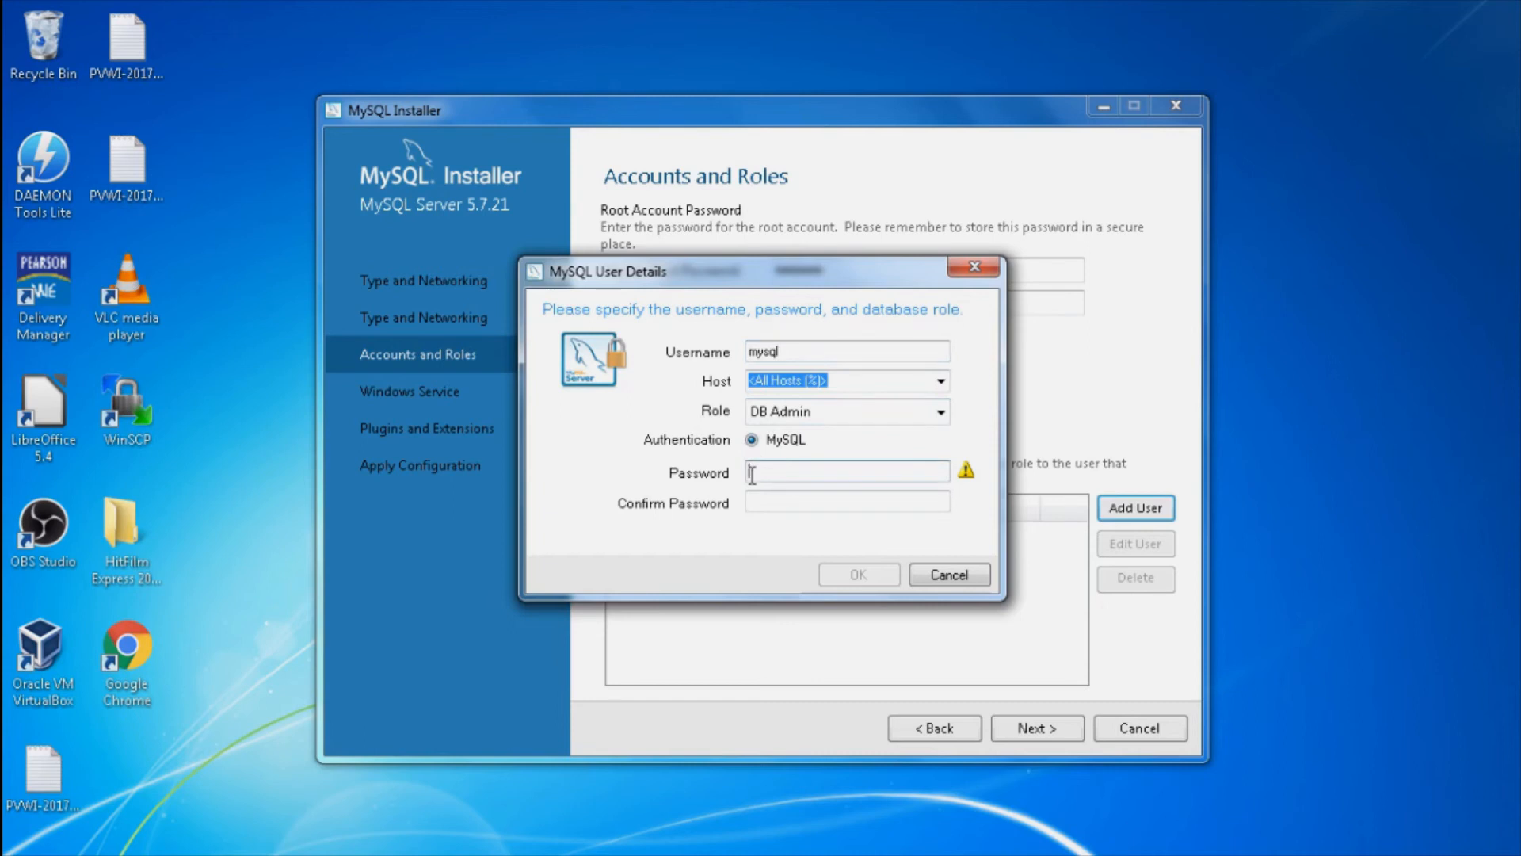
type("123456")
key("Tab")
type("123456")
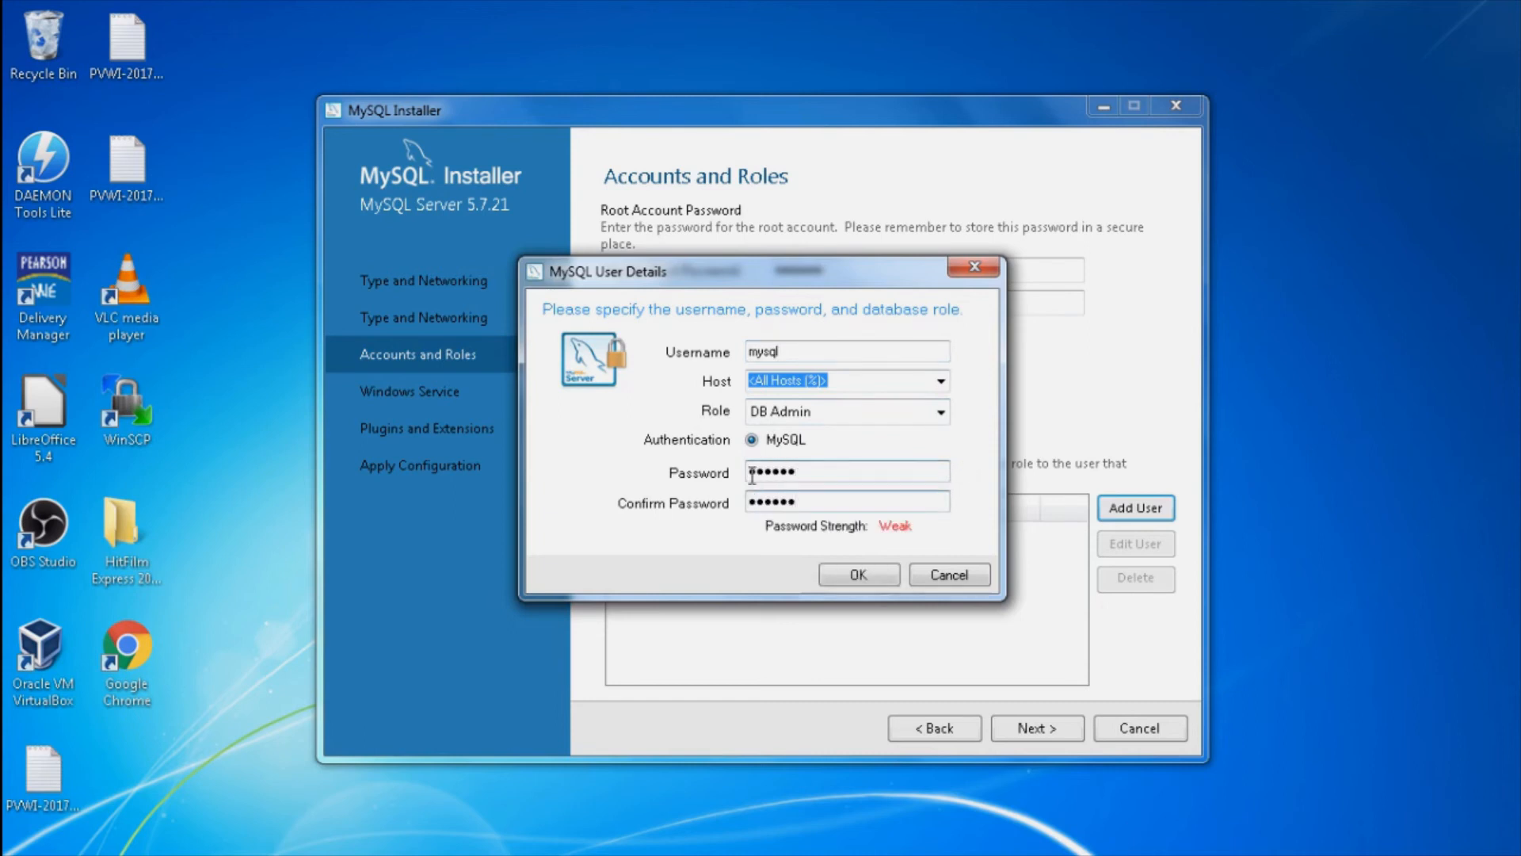
left_click(856, 581)
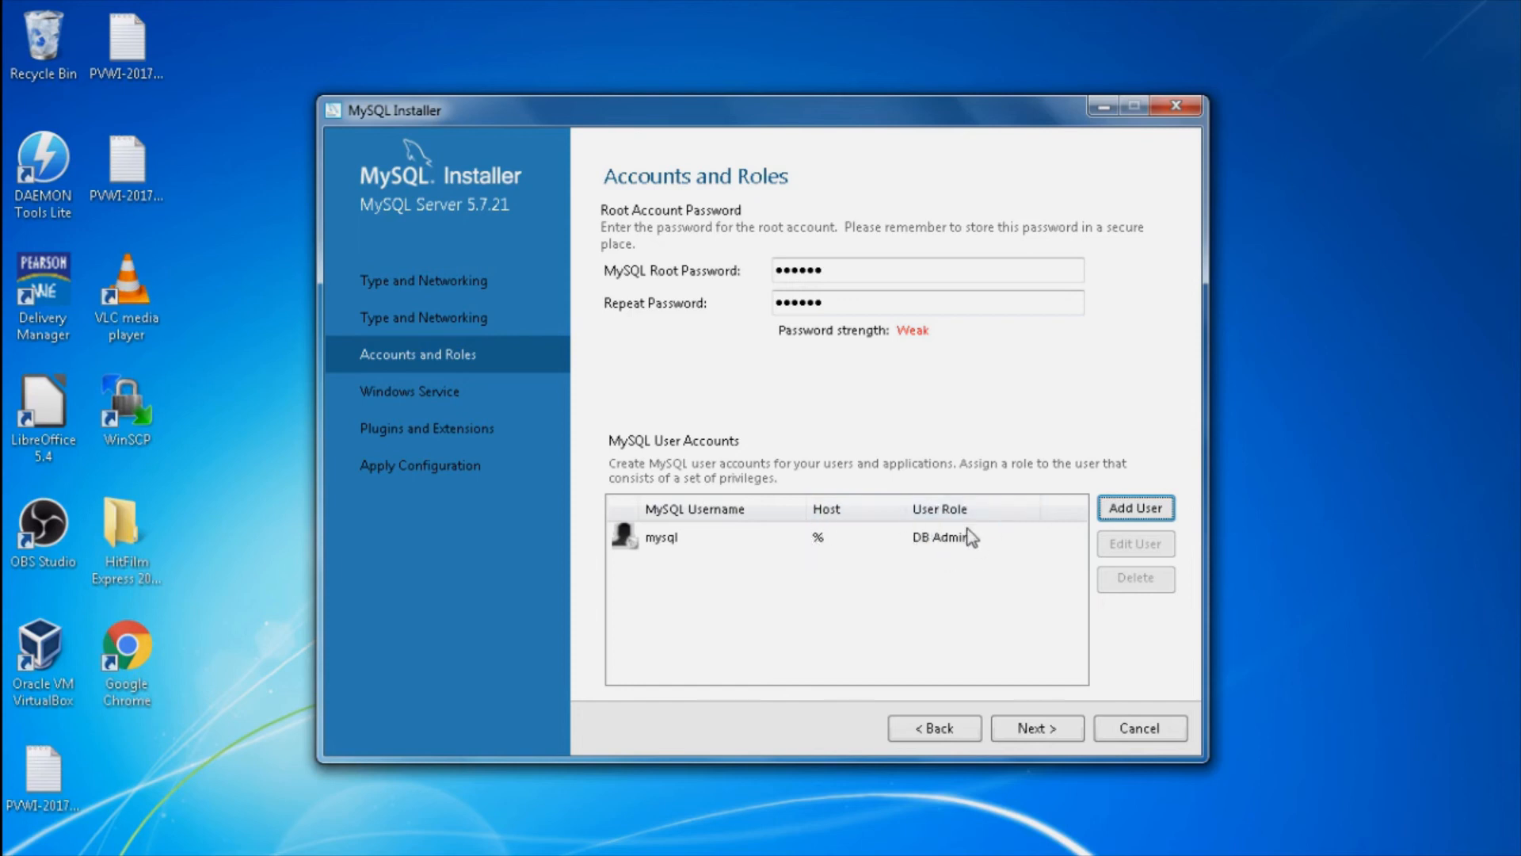
Step: Continue to the Windows Service page, keeping service MySQL57 starting at system startup
left_click(1020, 722)
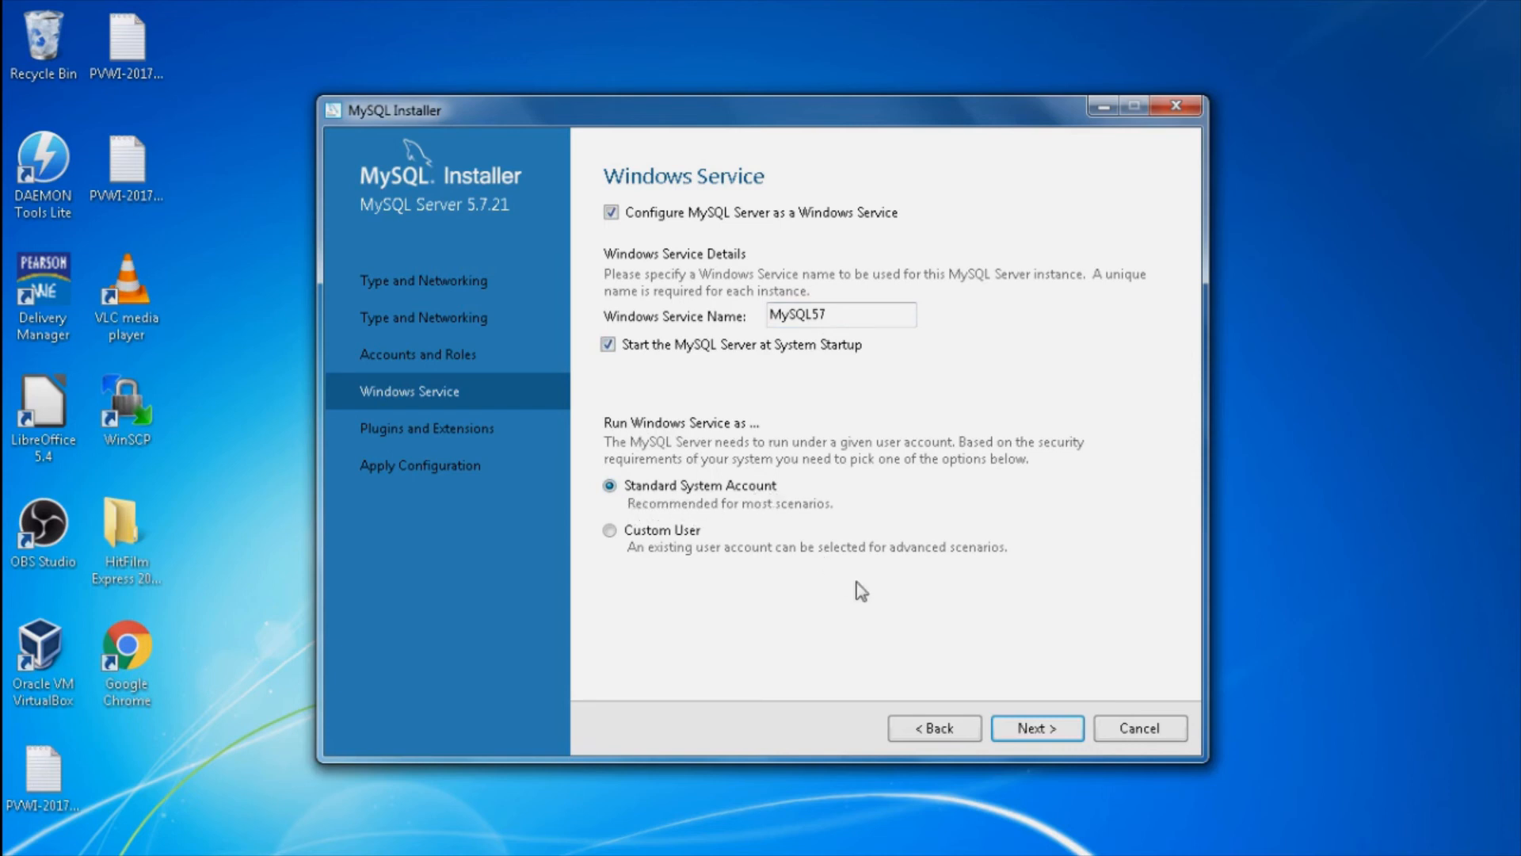
Step: Accept the Windows service defaults and leave X Protocol disabled to reach Apply Configuration
left_click(1022, 727)
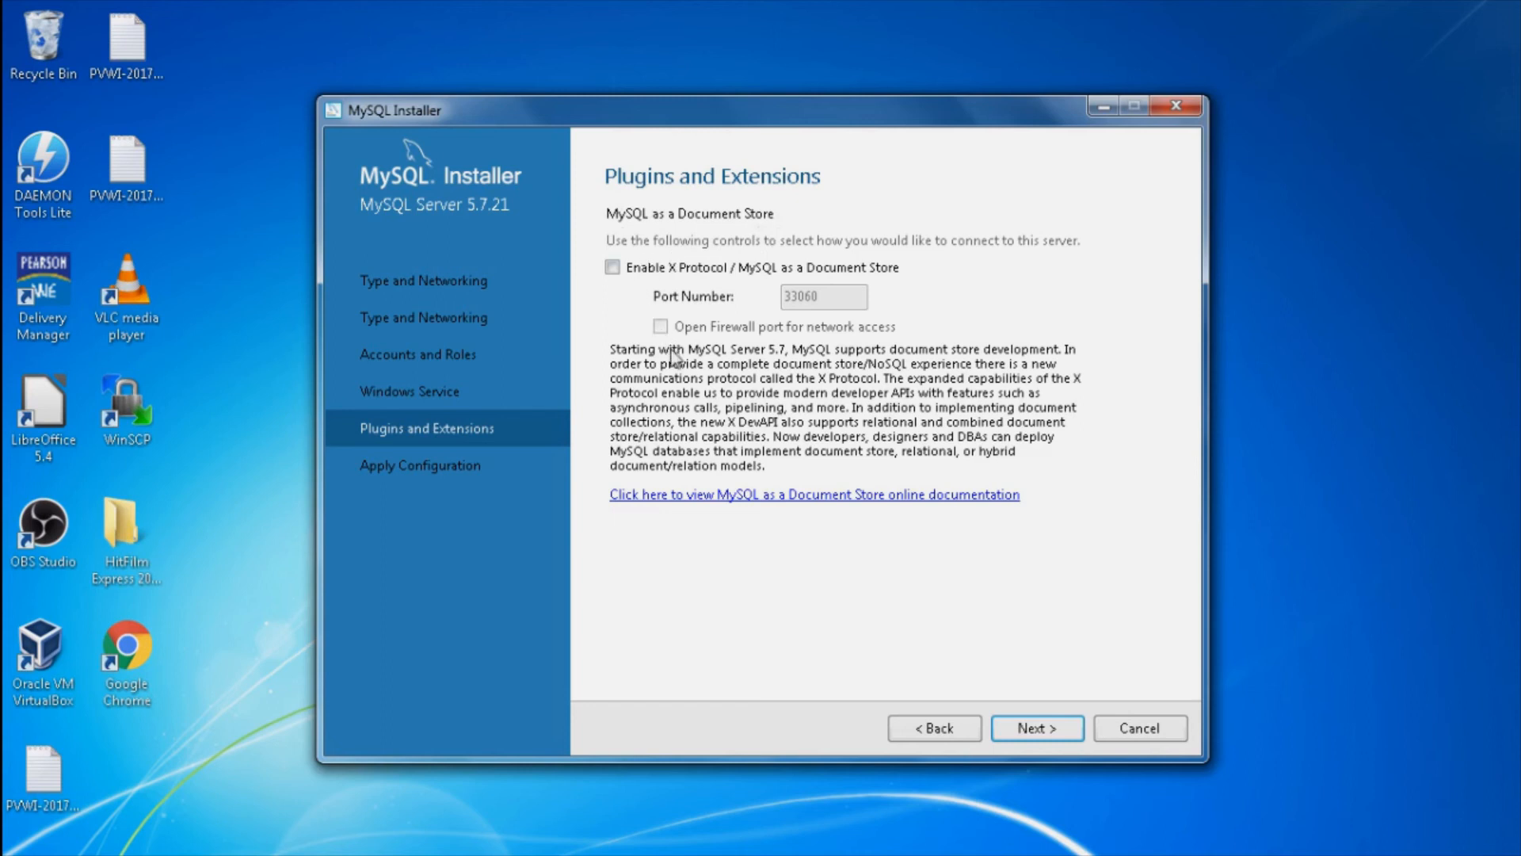
left_click(1020, 729)
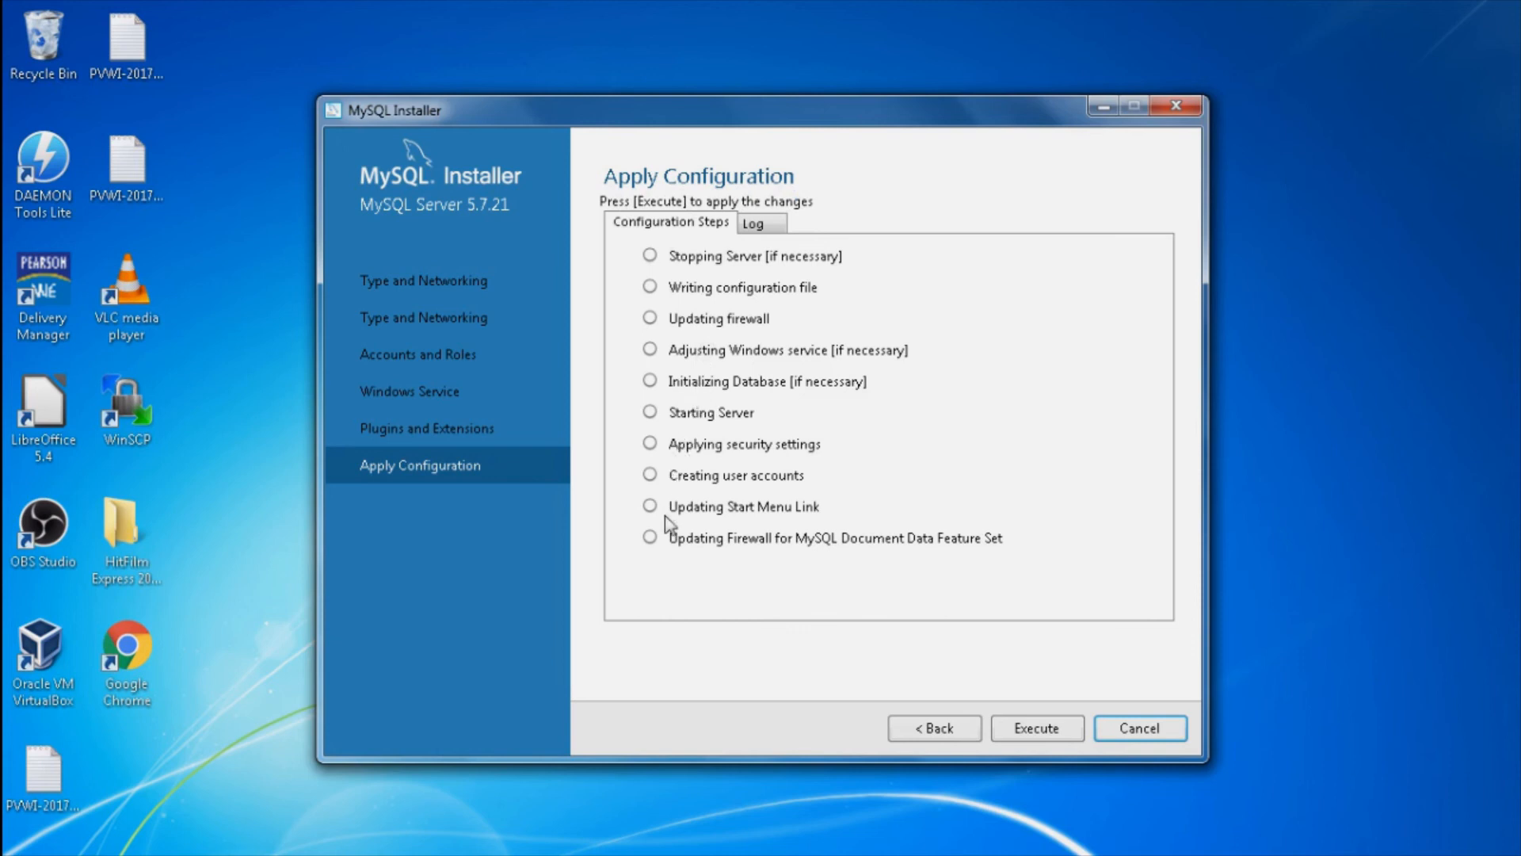
Step: Execute the ten configuration steps for MySQL Server 5.7.21 and finish
left_click(1019, 725)
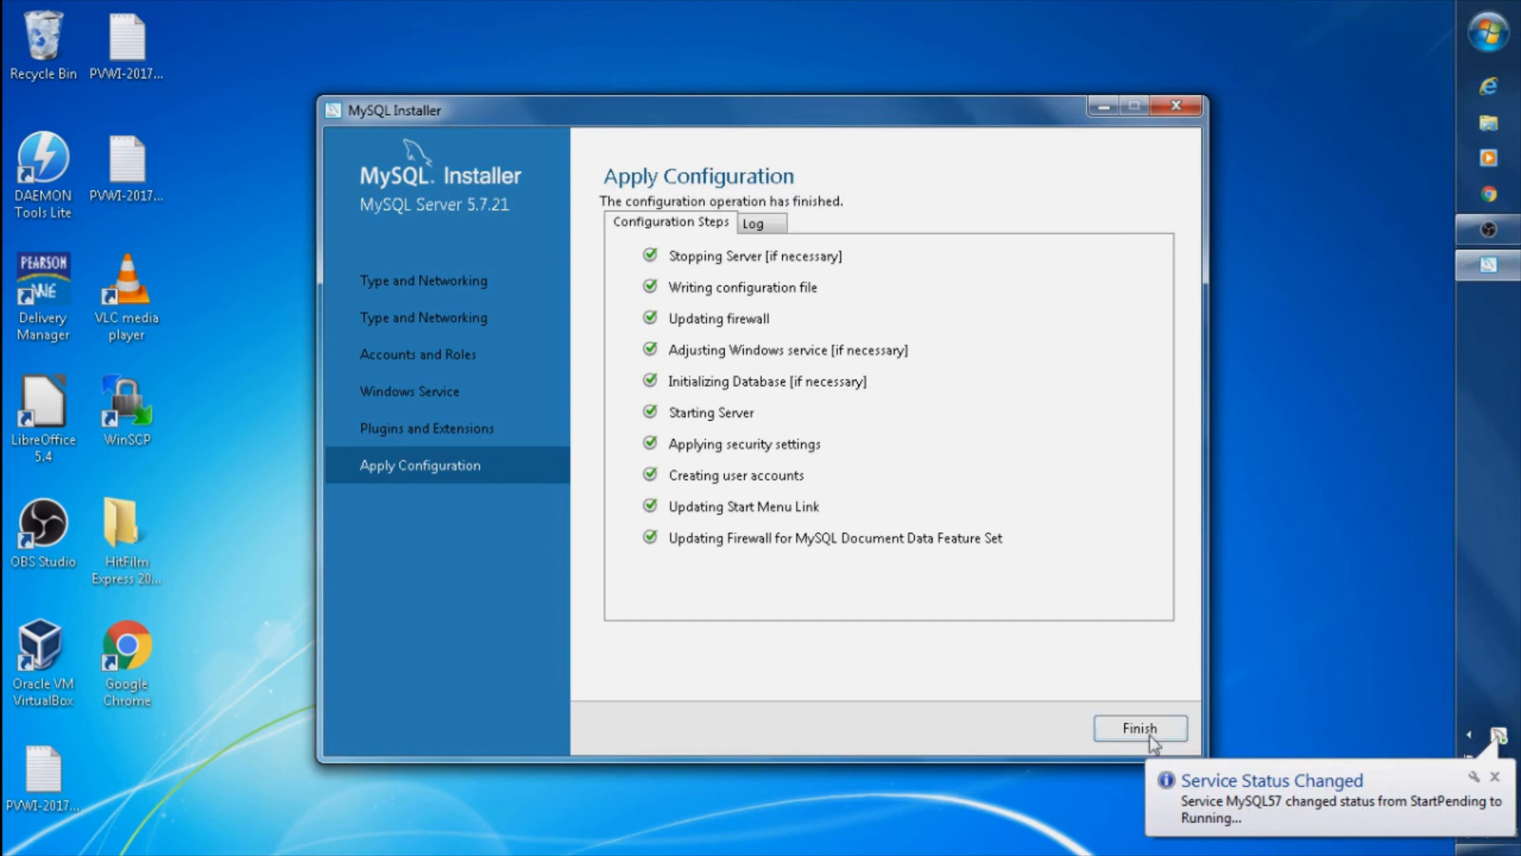
left_click(1168, 729)
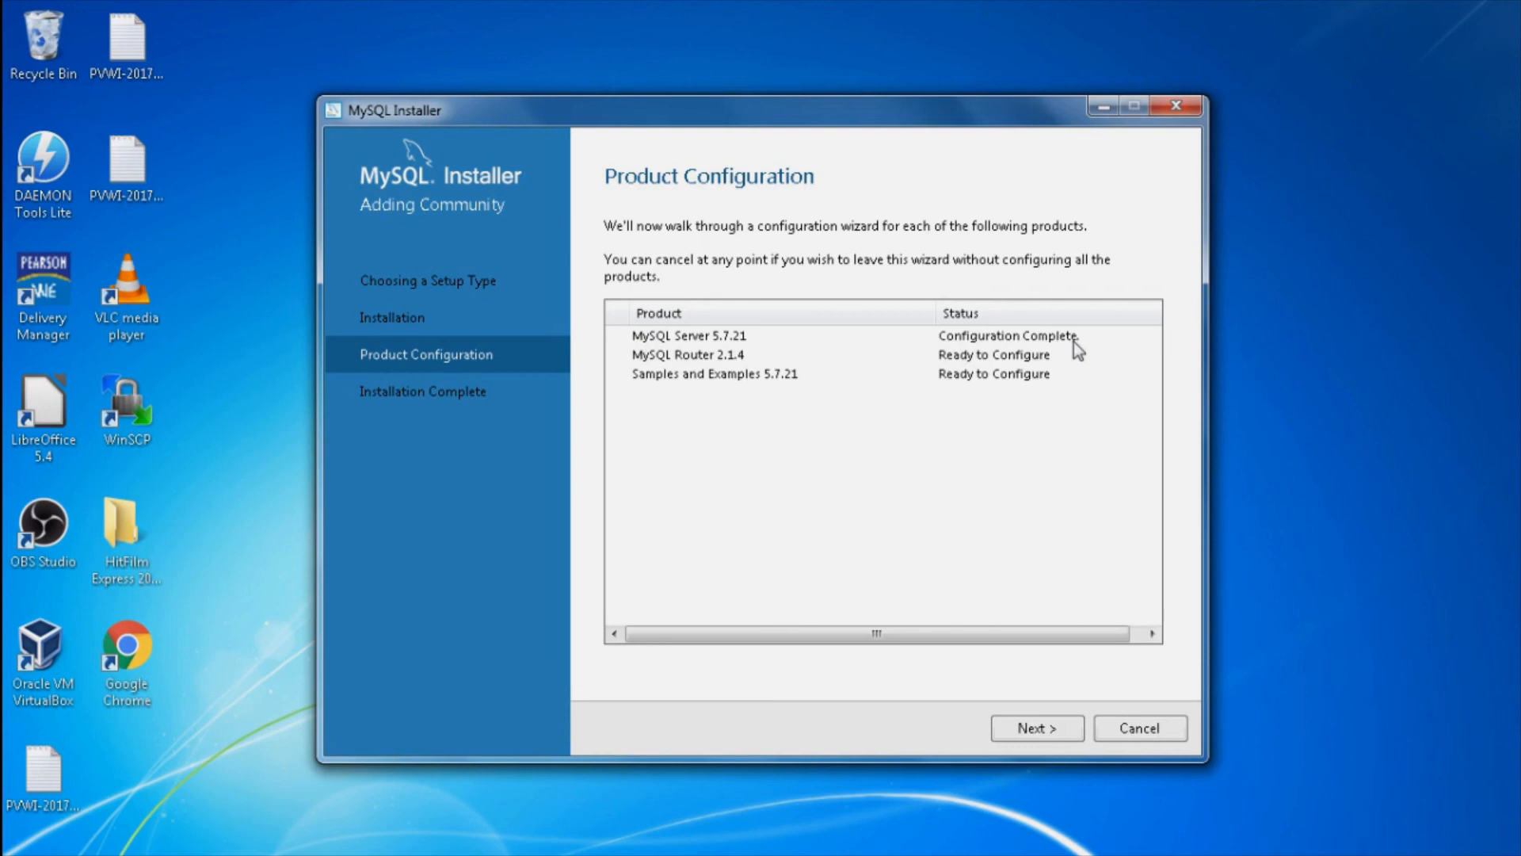
Step: Finish MySQL Router 2.1.4 setup with InnoDB cluster configuration left unchecked
left_click(1056, 731)
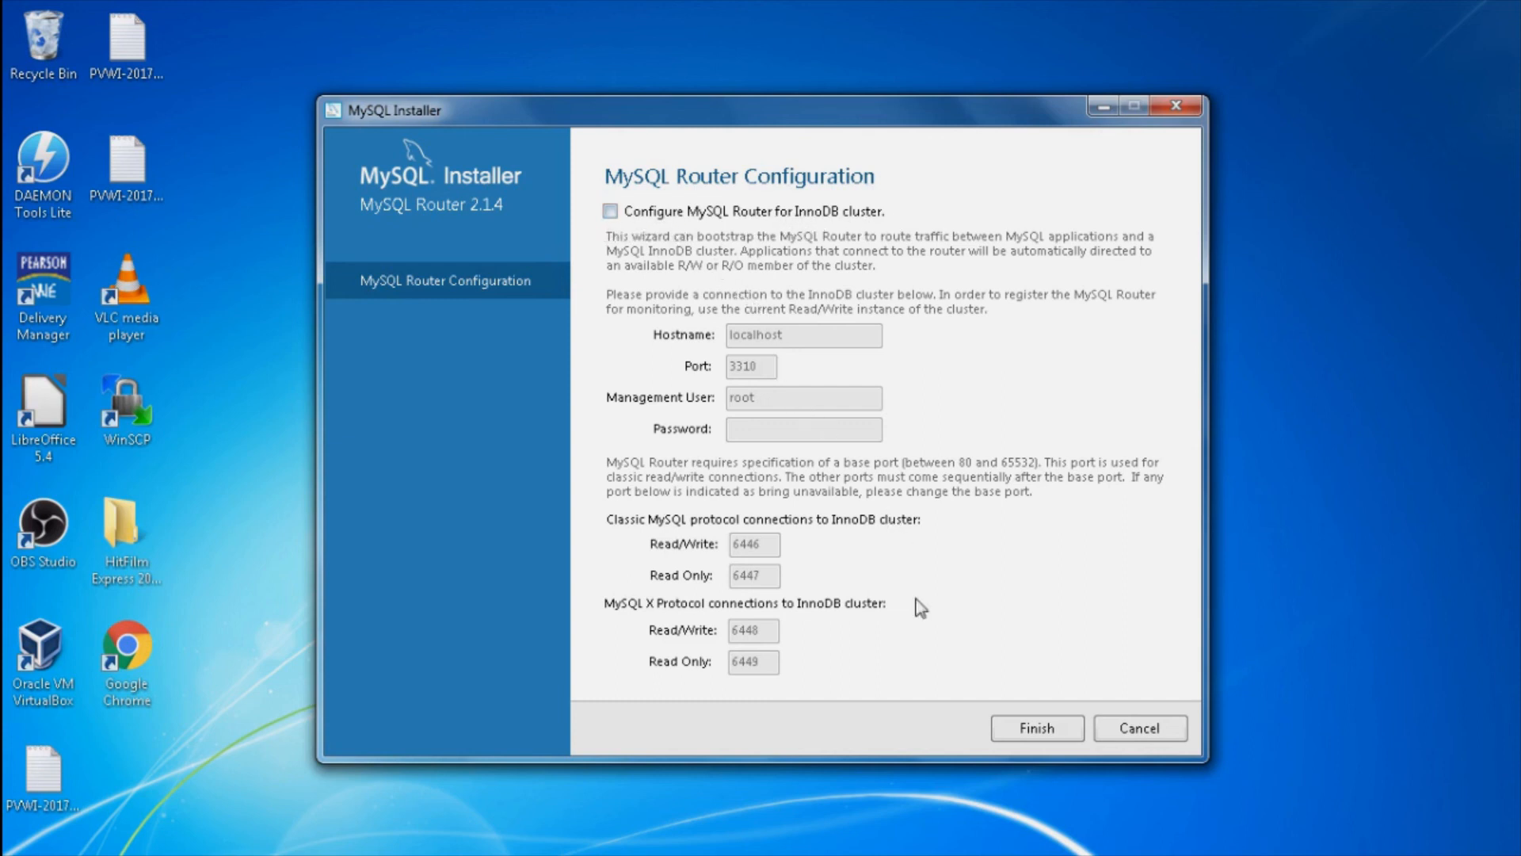
left_click(1022, 727)
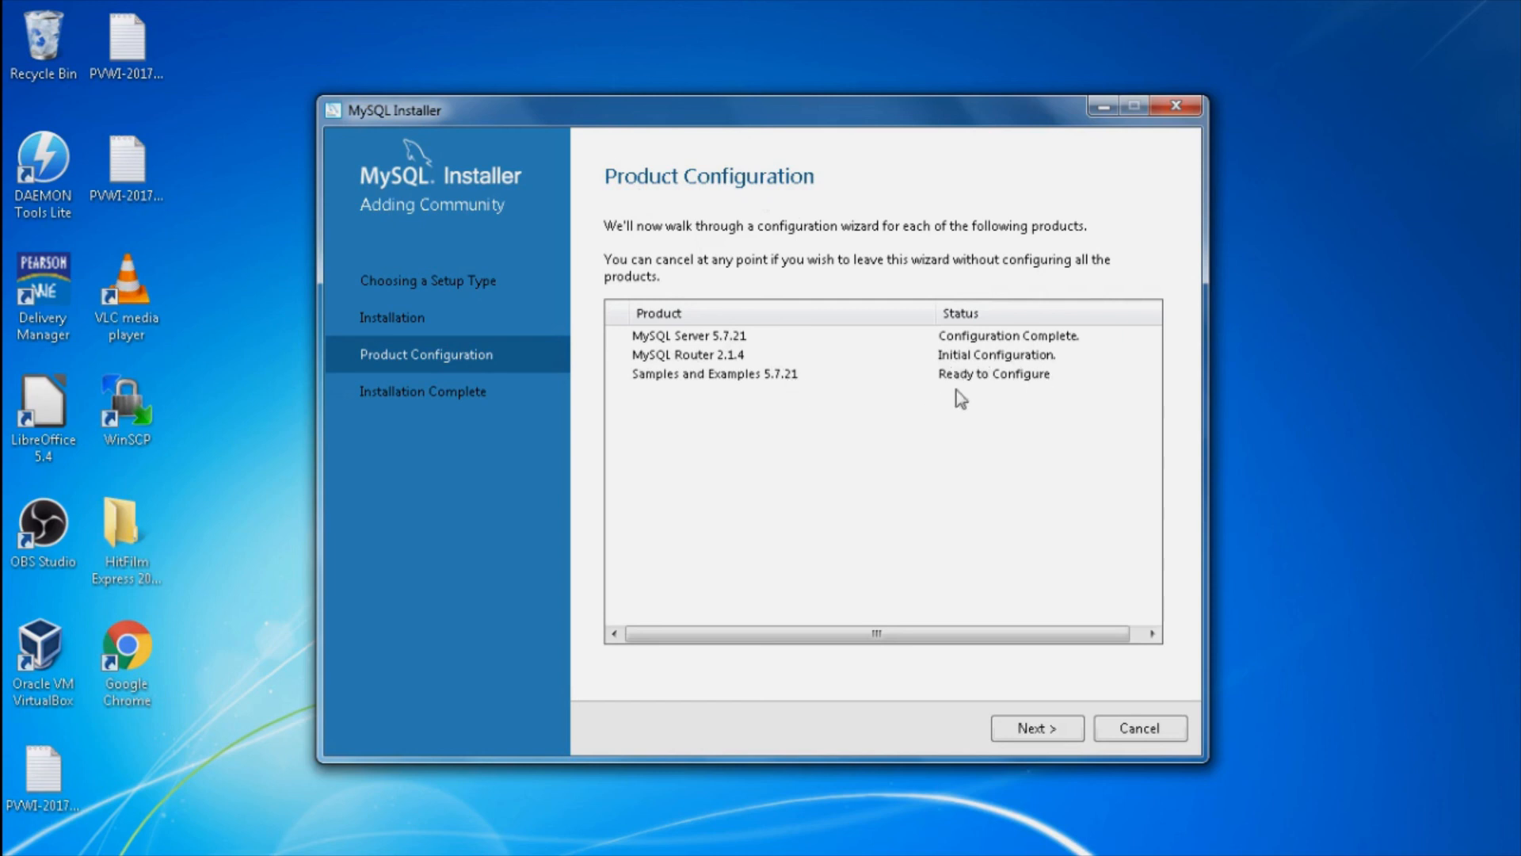
Step: Enter the root password, check the connection to MySQL Server 5.7.21, and continue
left_click(1016, 730)
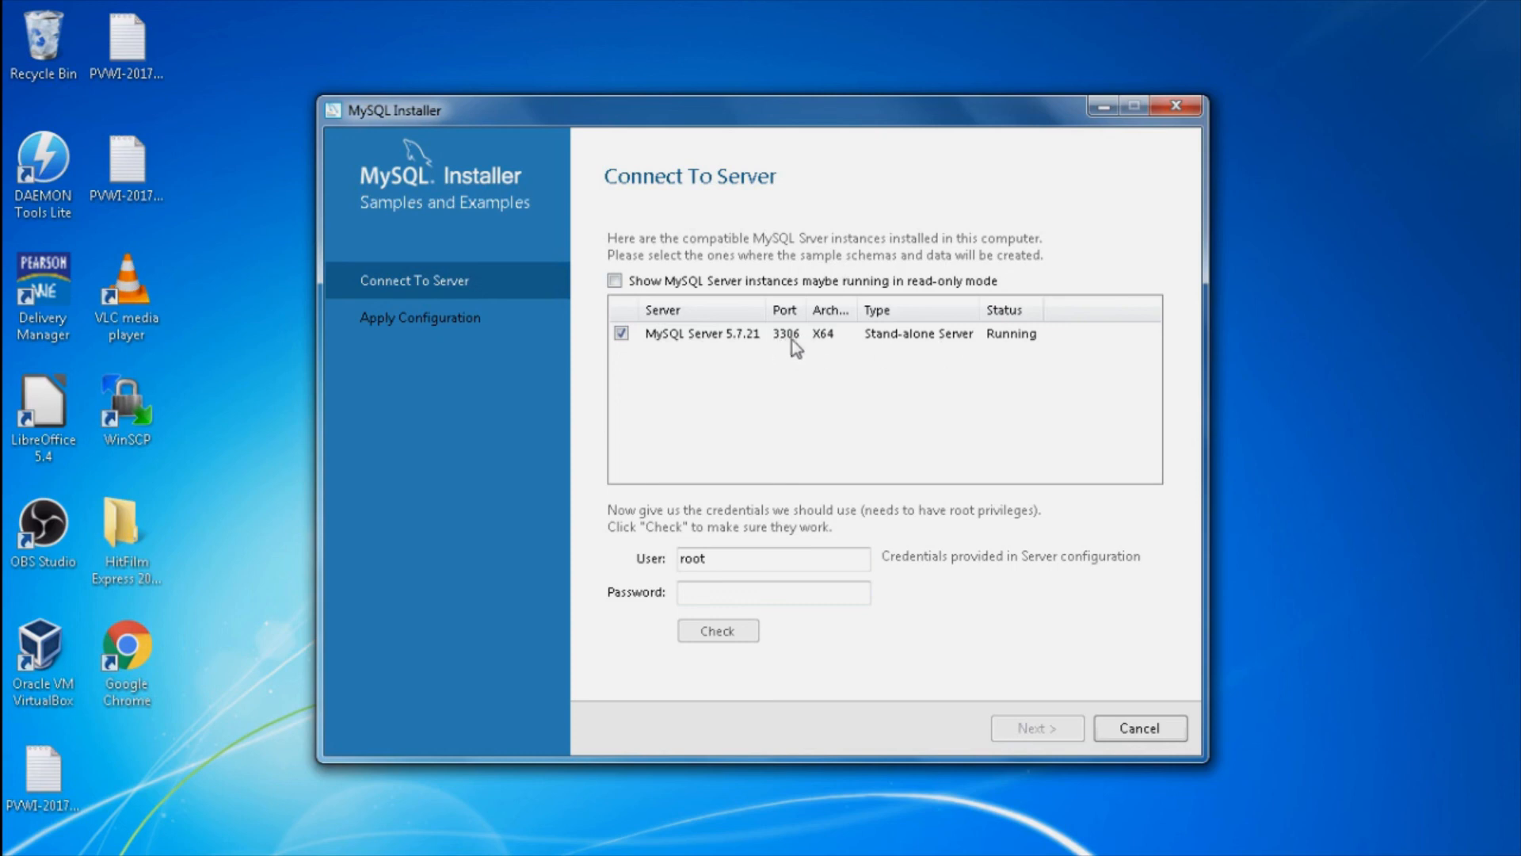
left_click(723, 590)
type("•••••")
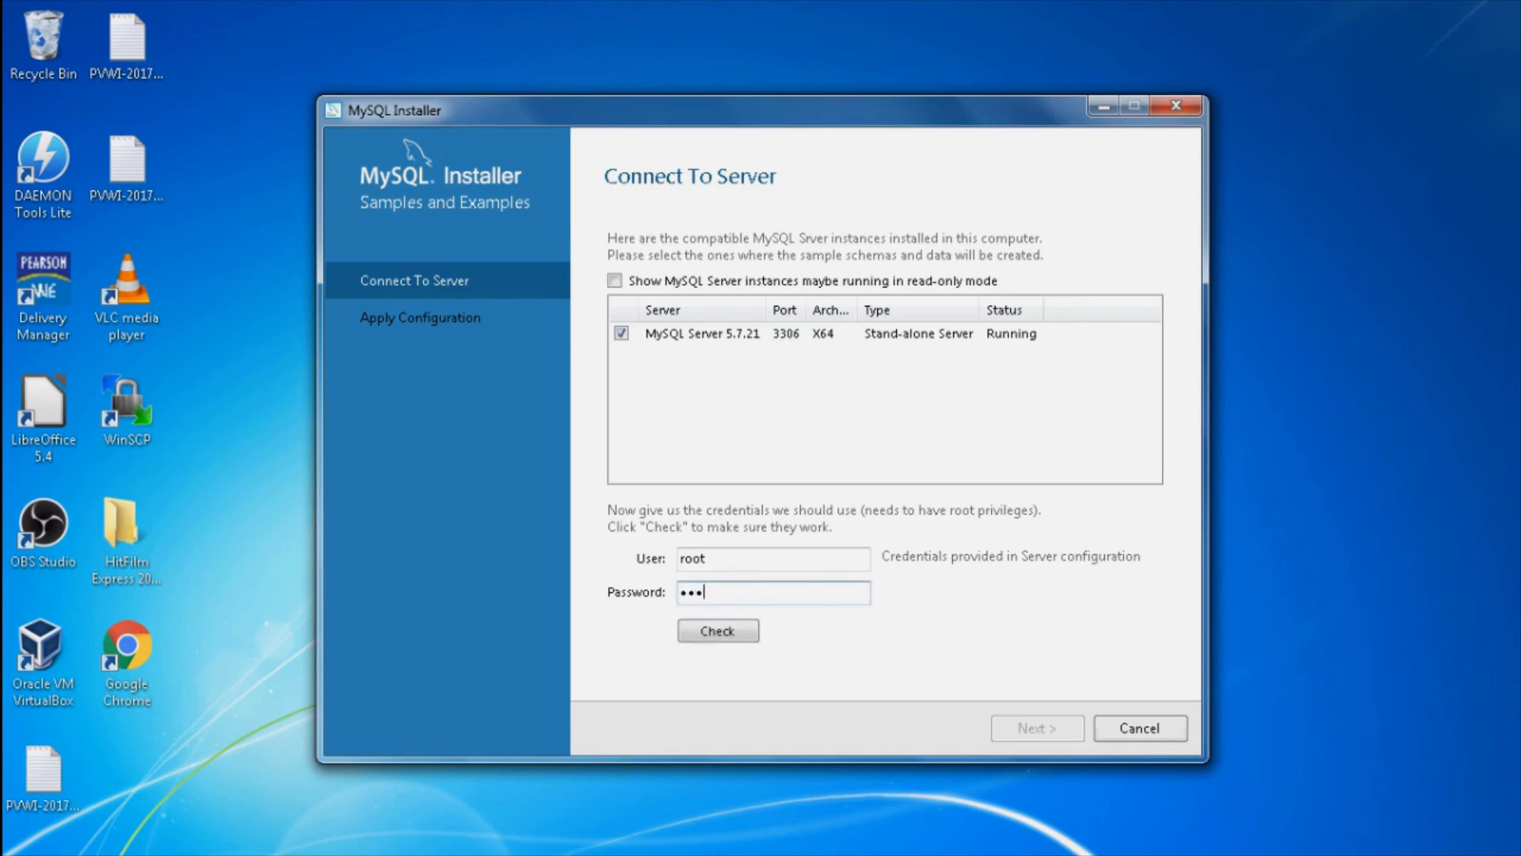
left_click(730, 630)
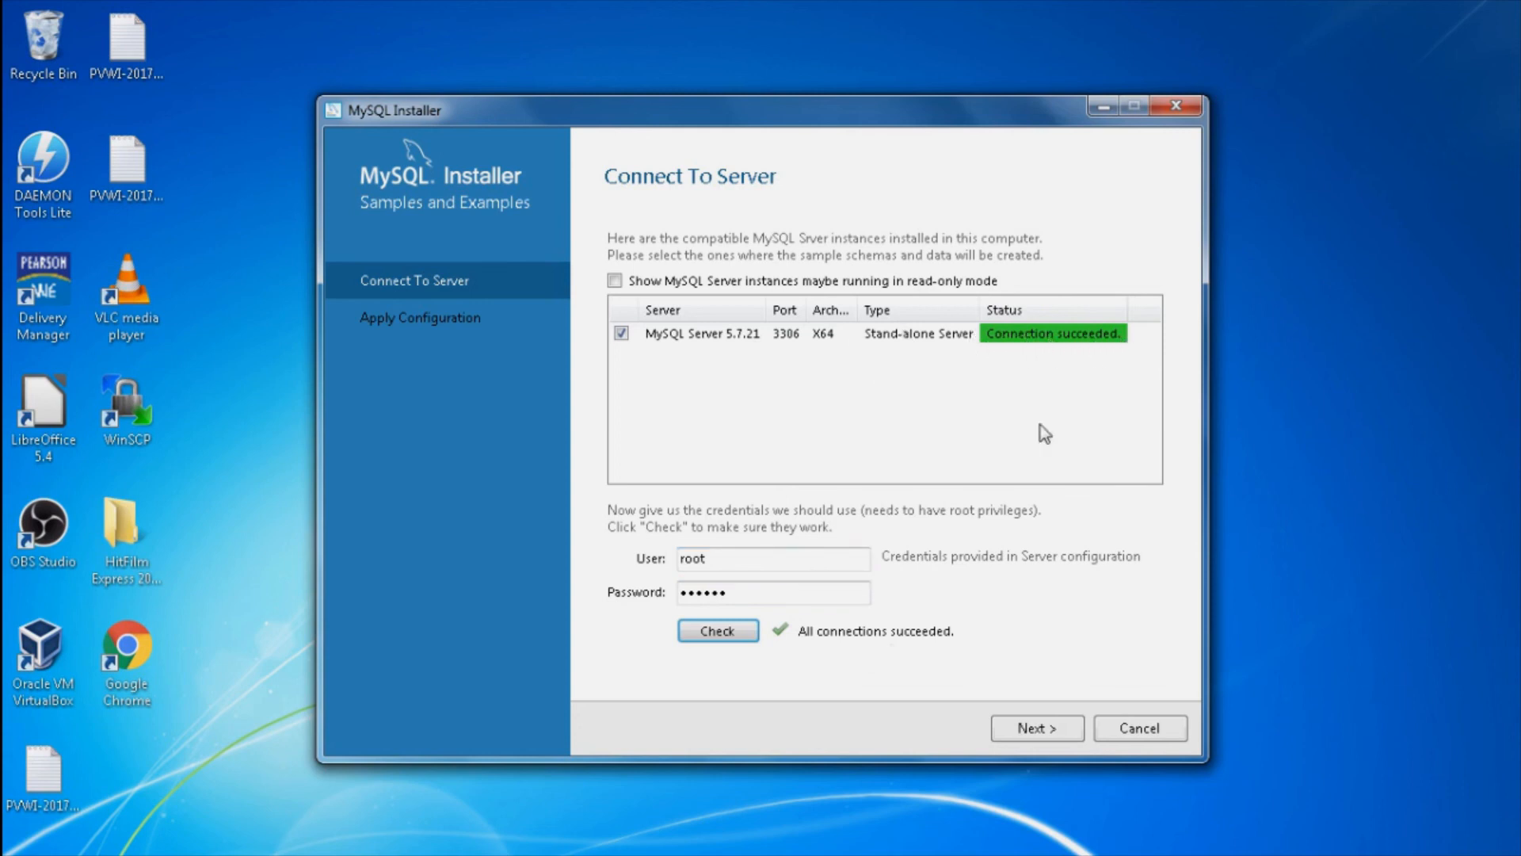
left_click(1034, 727)
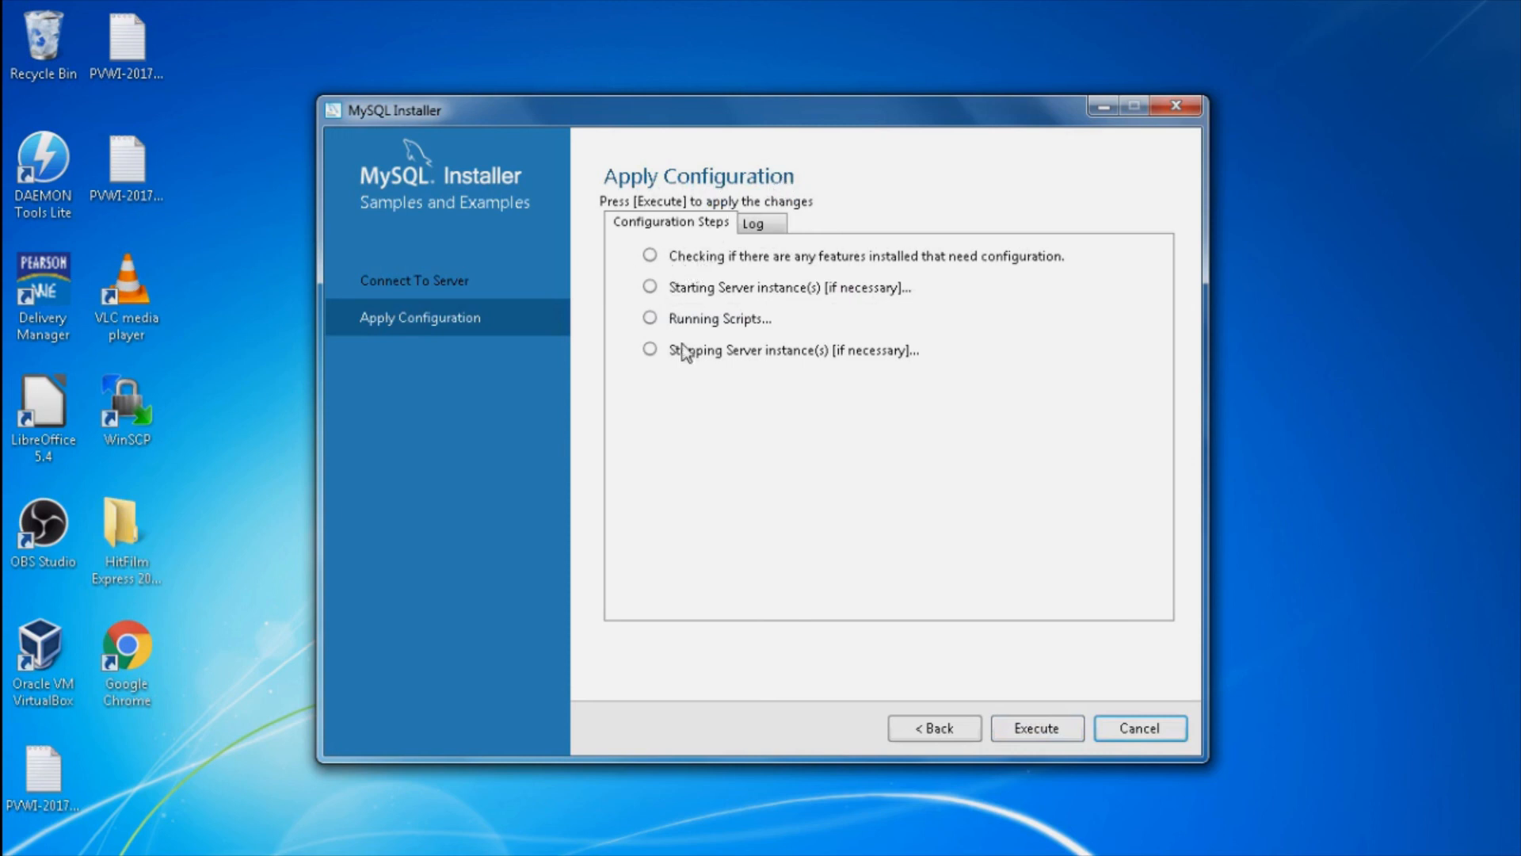
Step: Execute the four Samples and Examples 5.7.21 configuration steps and finish
left_click(1028, 734)
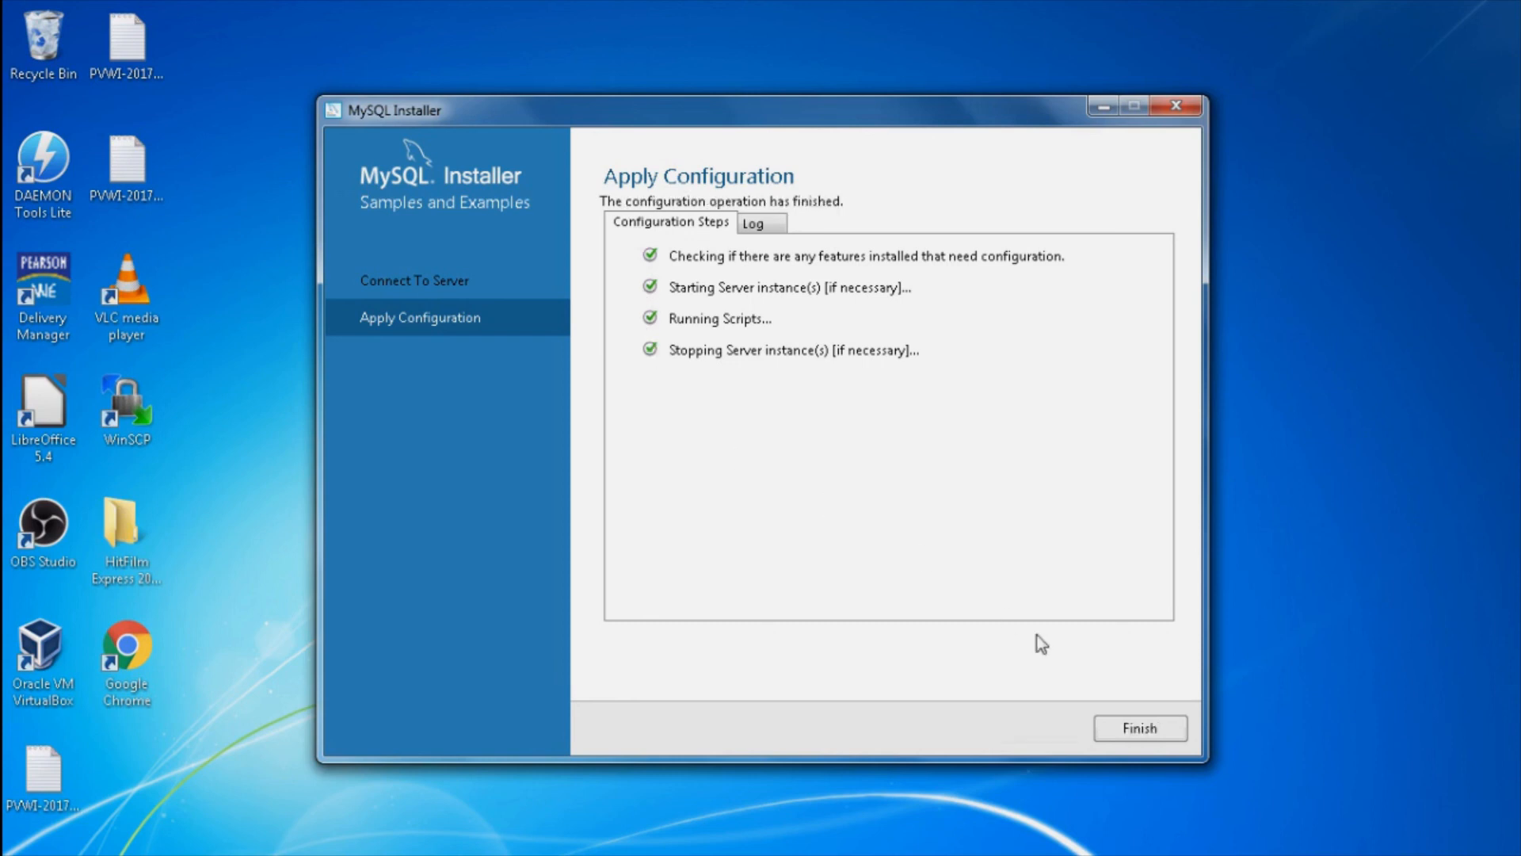
left_click(1114, 726)
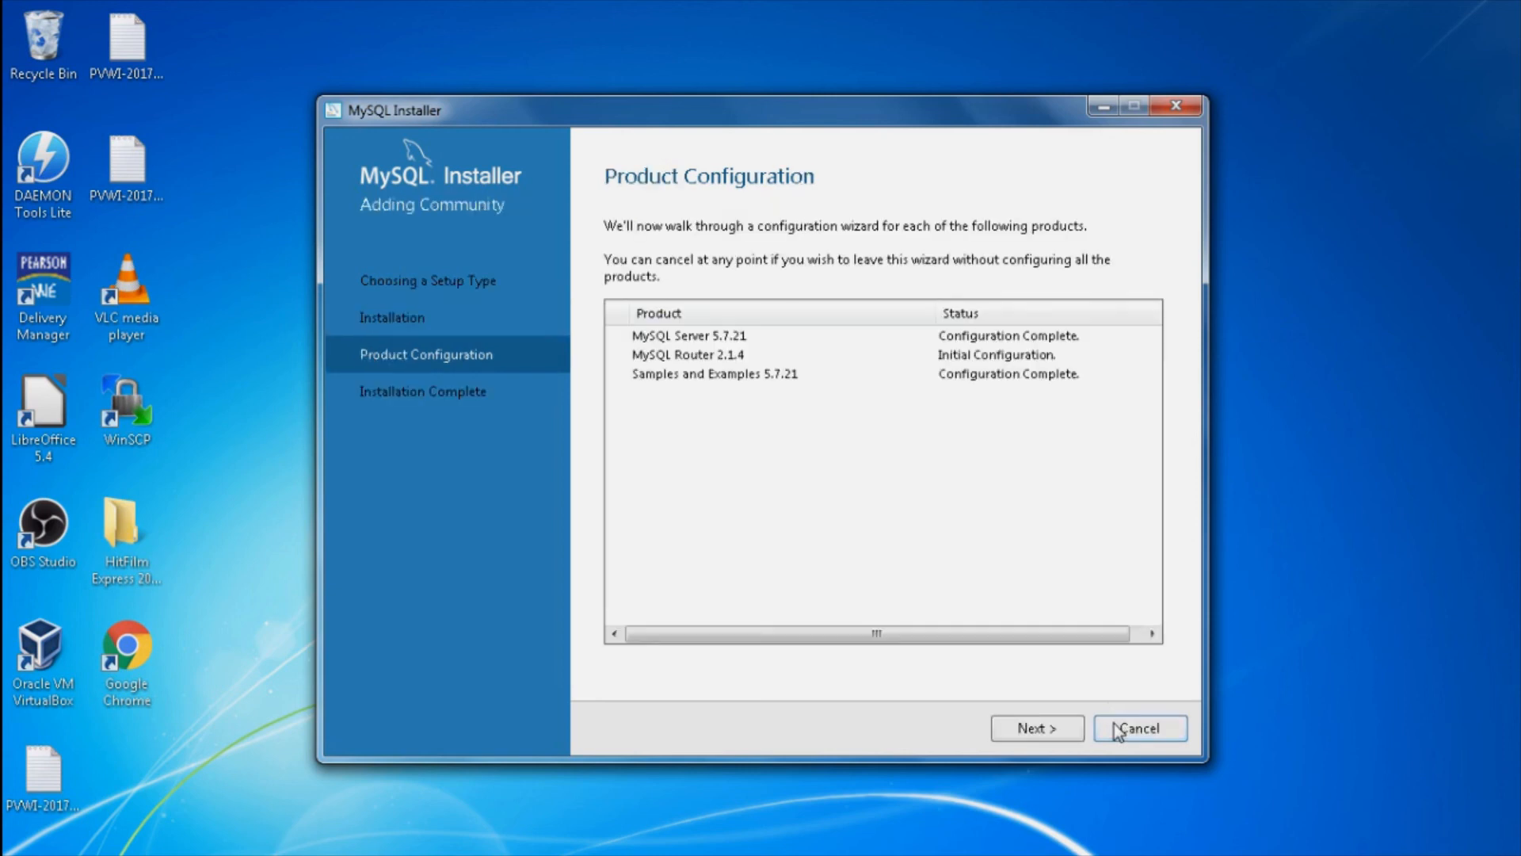
Step: Finish setup with 'Start MySQL Shell after Setup' checked, launching MySQL Shell 1.0.11
left_click(1068, 728)
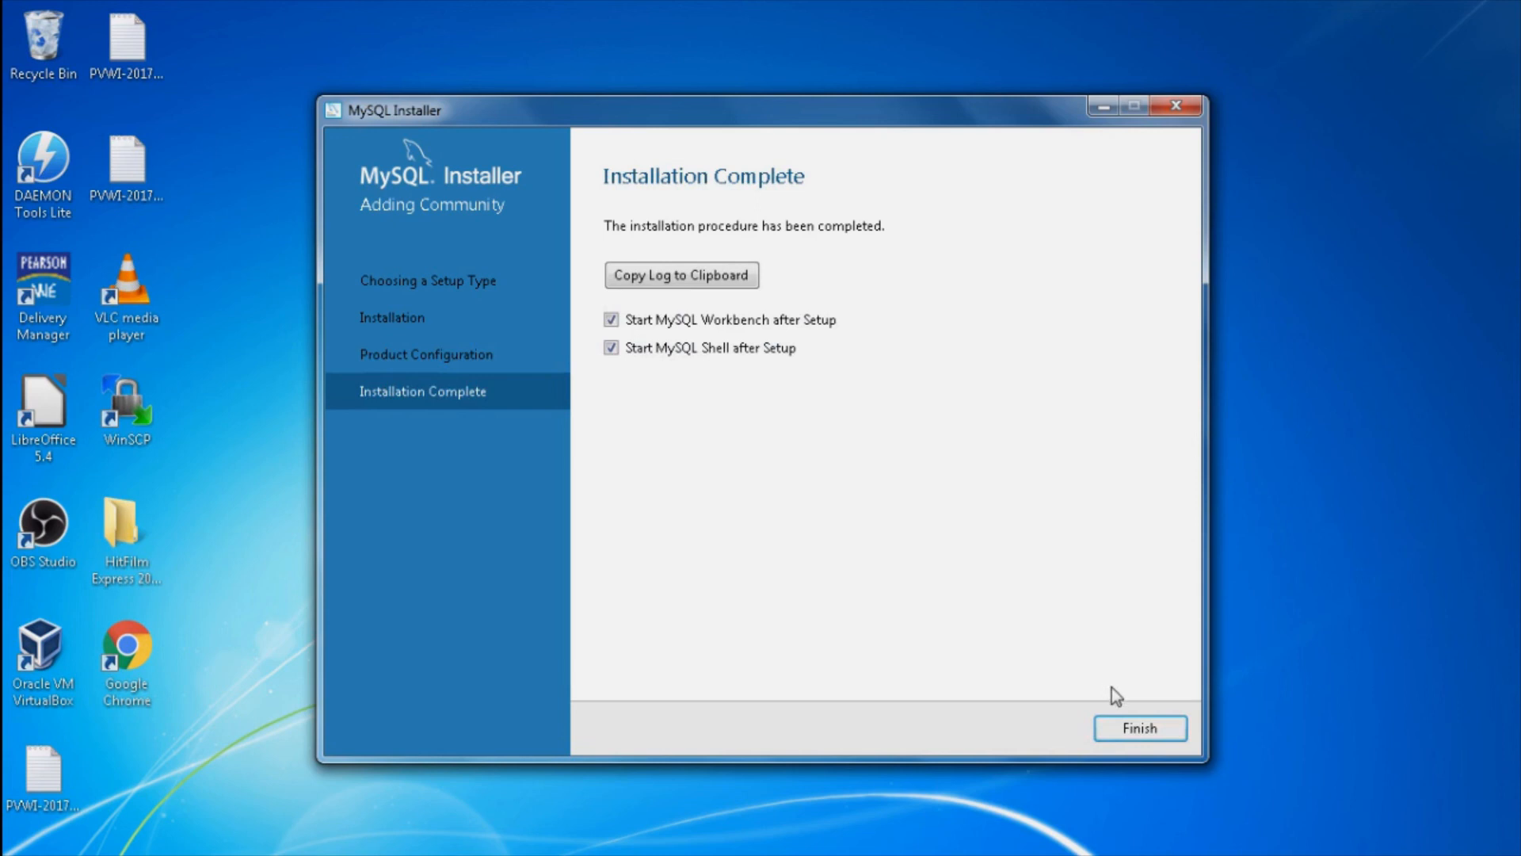
left_click(1140, 731)
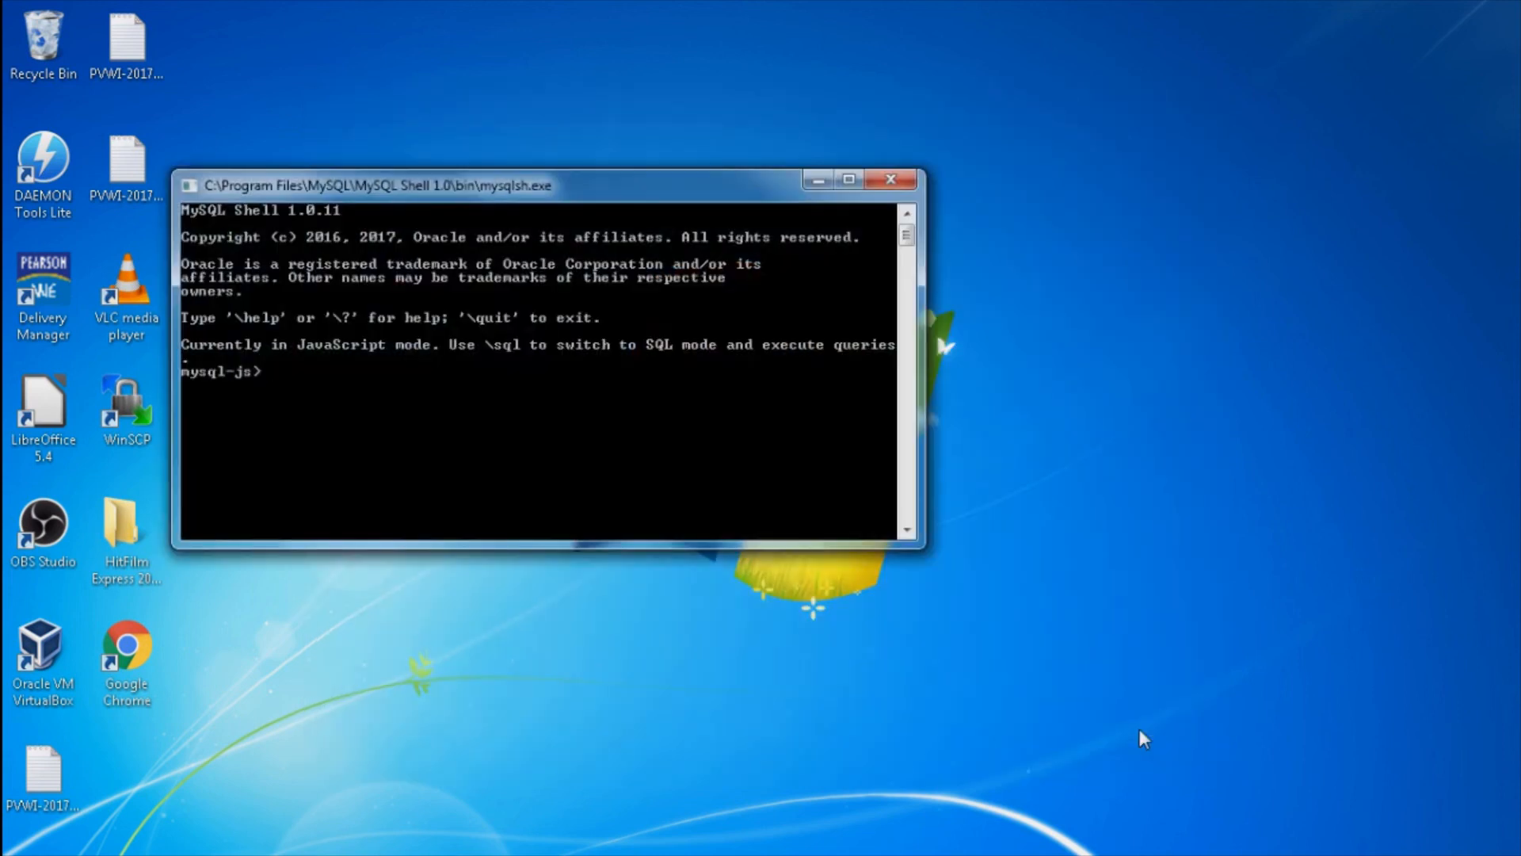